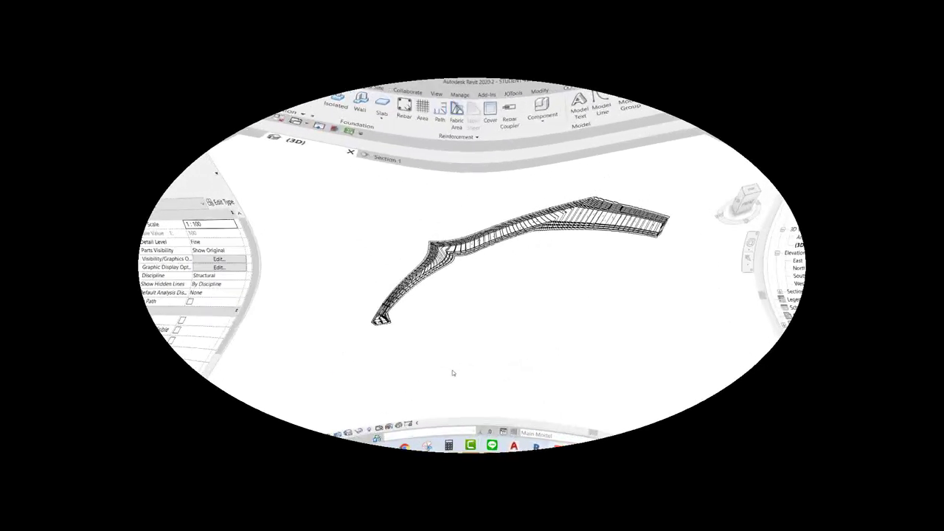
# Zoom in and out on the rebar cage at the beam end, then switch to the Facebook page in Chrome
pyautogui.scroll(2, 428, 268)
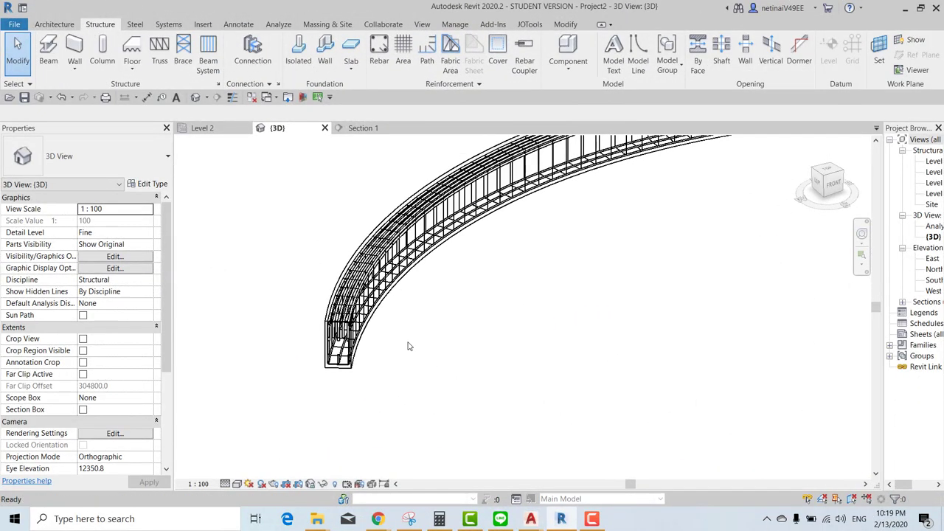
pyautogui.scroll(1, 413, 335)
pyautogui.scroll(-1, 483, 310)
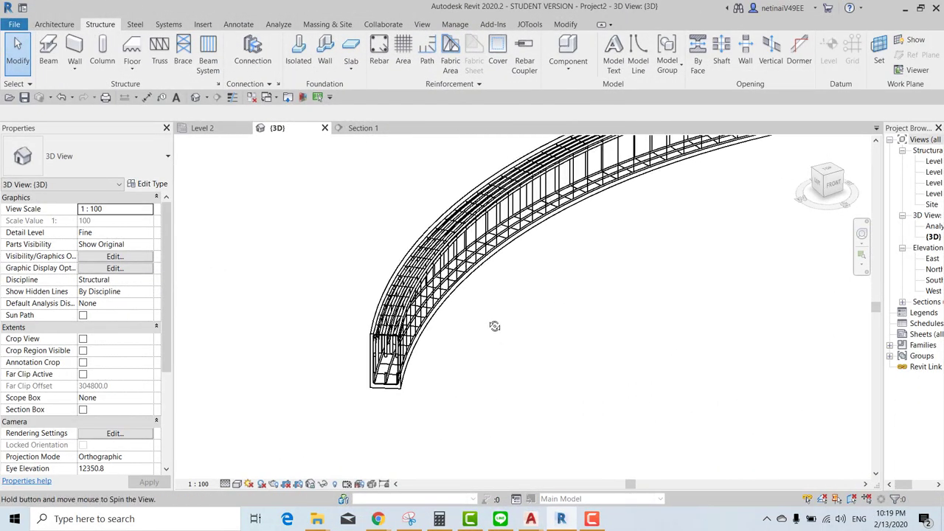
pyautogui.scroll(1, 402, 281)
pyautogui.scroll(2, 389, 318)
pyautogui.scroll(2, 328, 284)
pyautogui.scroll(-2, 340, 283)
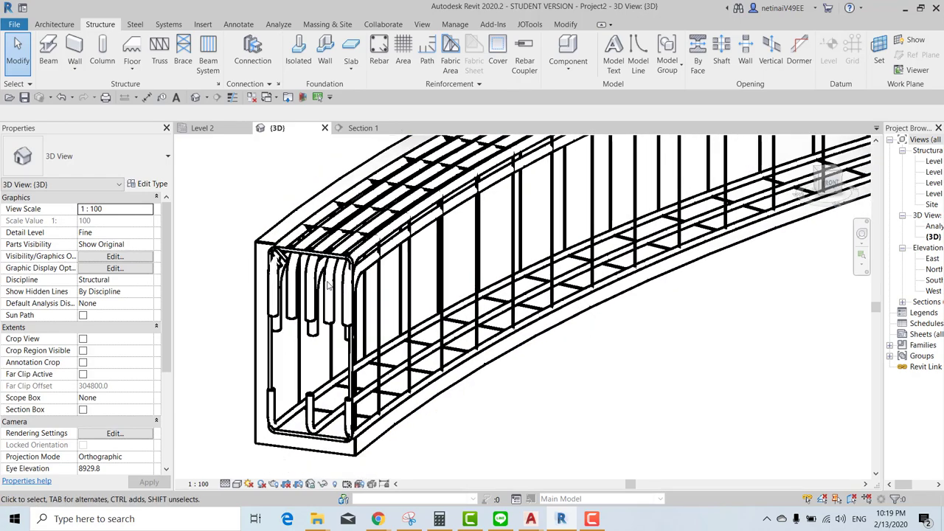
pyautogui.scroll(-1, 354, 280)
pyautogui.scroll(2, 369, 276)
pyautogui.scroll(2, 383, 273)
pyautogui.scroll(-2, 385, 274)
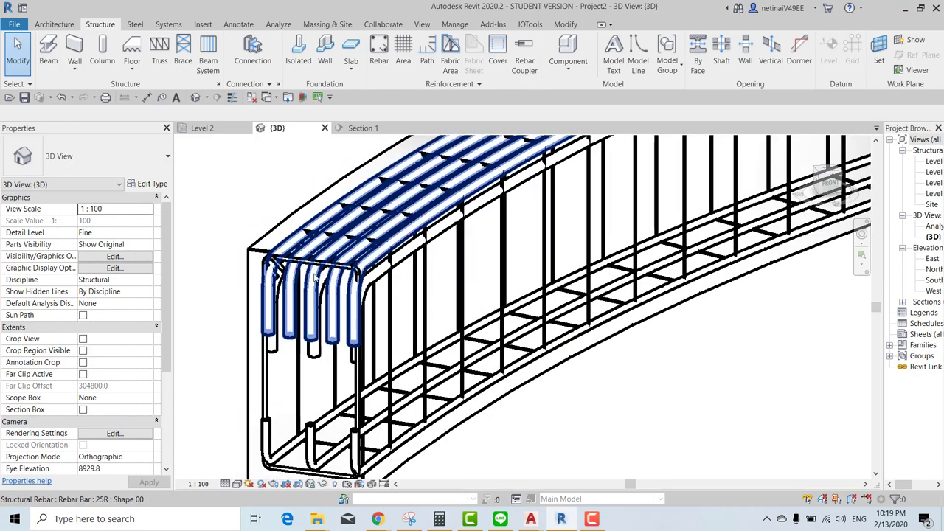
pyautogui.scroll(-2, 443, 310)
pyautogui.scroll(-2, 575, 344)
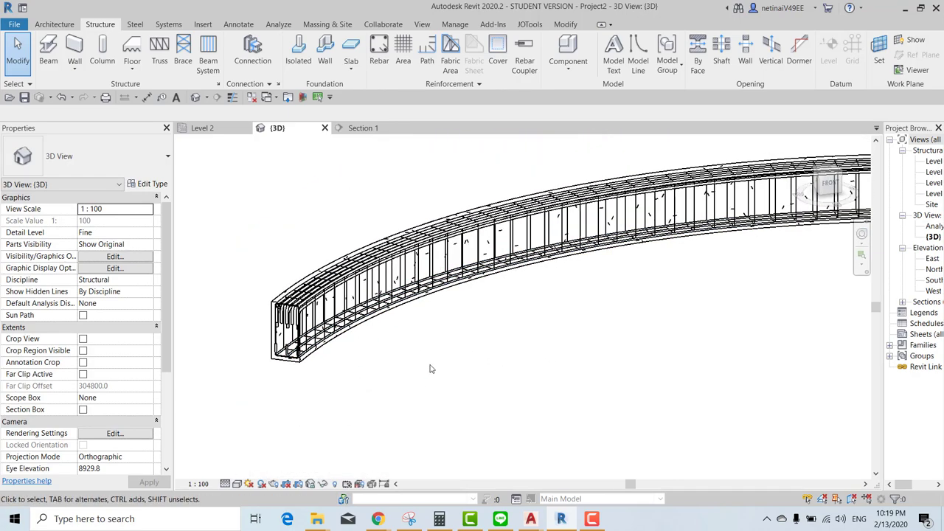
pyautogui.scroll(1, 281, 331)
pyautogui.scroll(2, 280, 330)
pyautogui.scroll(1, 280, 331)
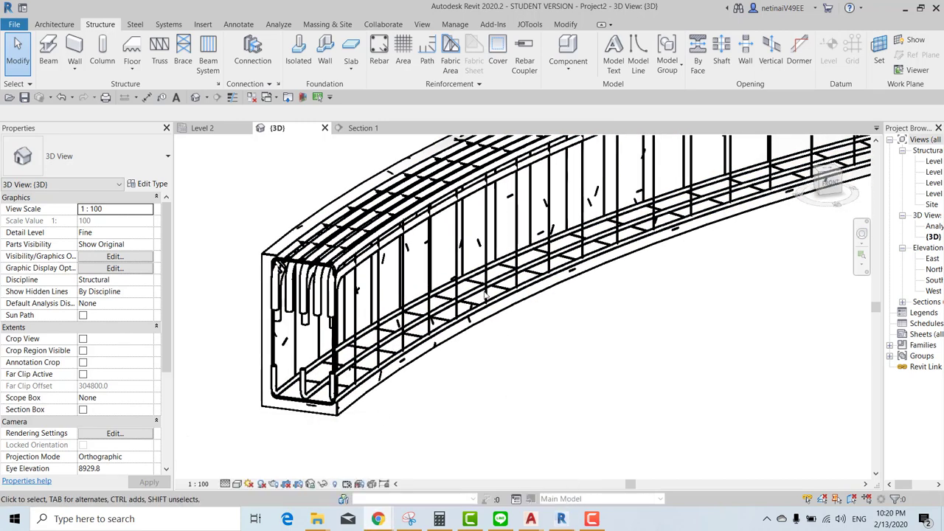
pyautogui.hotkey('alt', 'Tab')
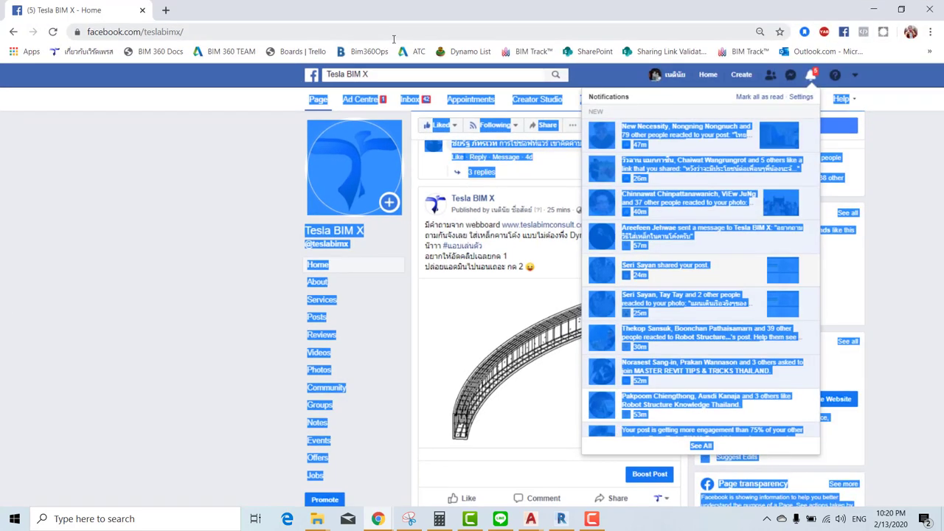
# Load the teslabimconsult.com site and browse its WEBBOARD
pyautogui.write('teslabimconsult.com')
pyautogui.press('Return')
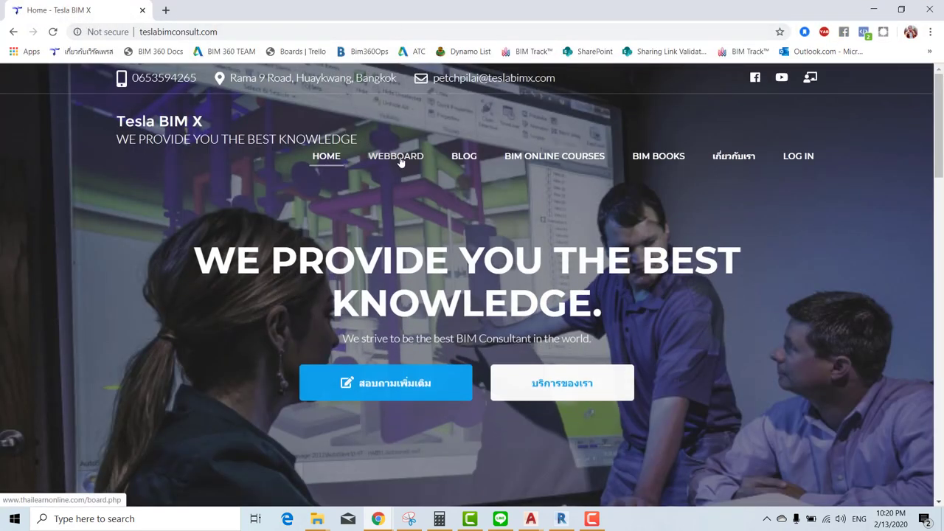
pyautogui.click(397, 156)
pyautogui.scroll(-2, 333, 190)
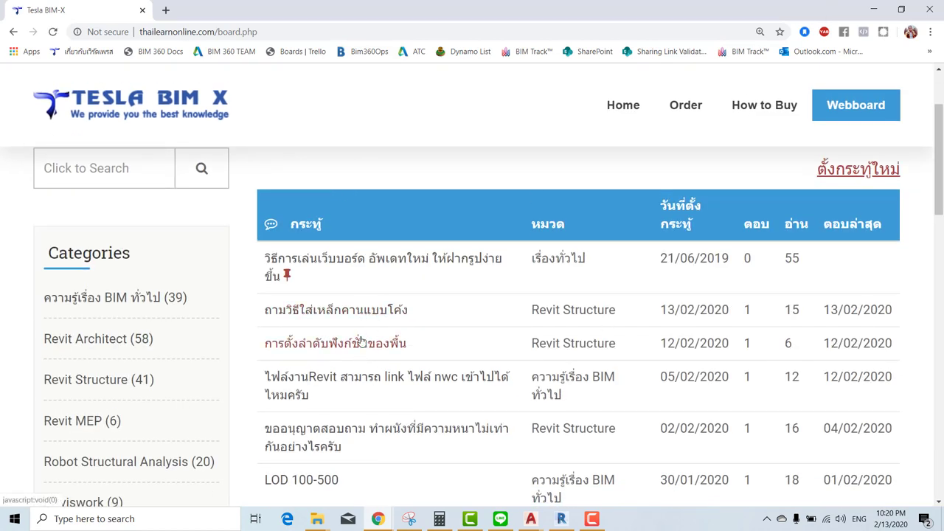
pyautogui.scroll(-10, 517, 278)
pyautogui.scroll(3, 516, 278)
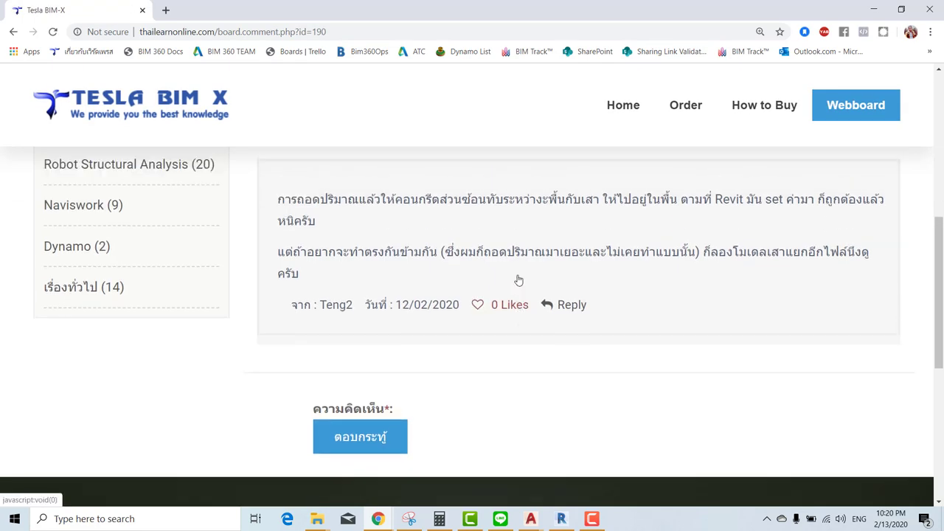
pyautogui.scroll(3, 519, 280)
# Open the webboard question about rebar in a curved beam and scroll to its screenshot
pyautogui.click(13, 32)
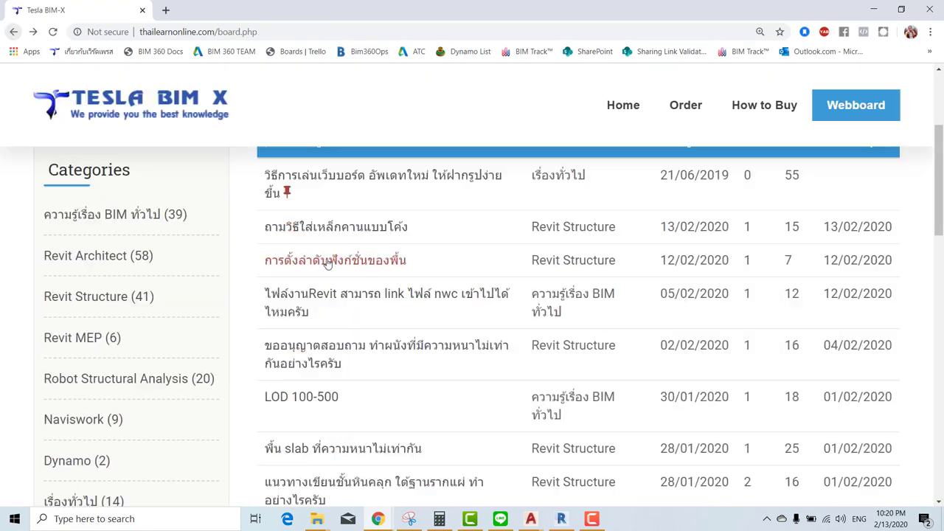
pyautogui.click(354, 228)
pyautogui.scroll(-3, 544, 217)
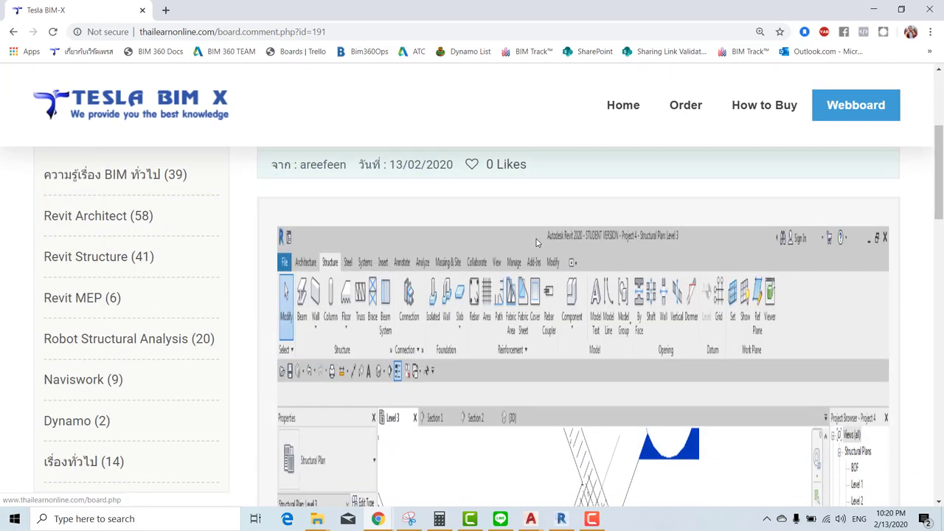
pyautogui.scroll(-2, 538, 236)
pyautogui.scroll(-3, 538, 244)
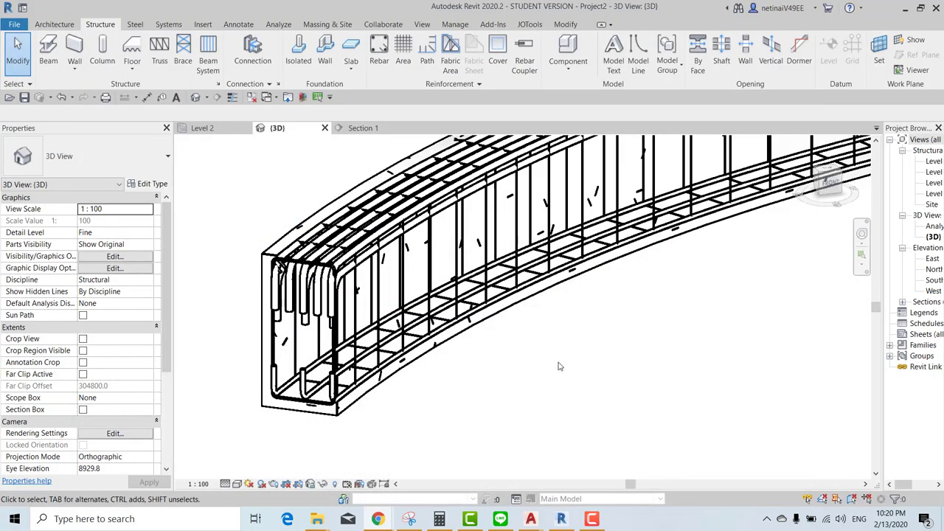
# Orbit the 3D view and window-select the curved beam's rebar, then clear the selection and switch to Level 2
pyautogui.scroll(-5, 660, 333)
pyautogui.keyDown('shift'); pyautogui.moveTo(660, 332); pyautogui.dragTo(620, 335, button='middle'); pyautogui.keyUp('shift')
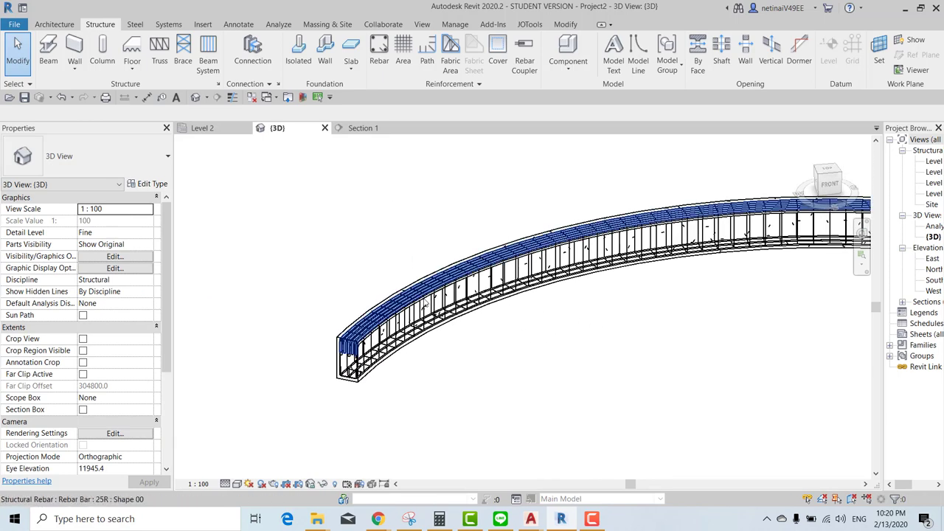
pyautogui.moveTo(253, 197); pyautogui.dragTo(868, 412)
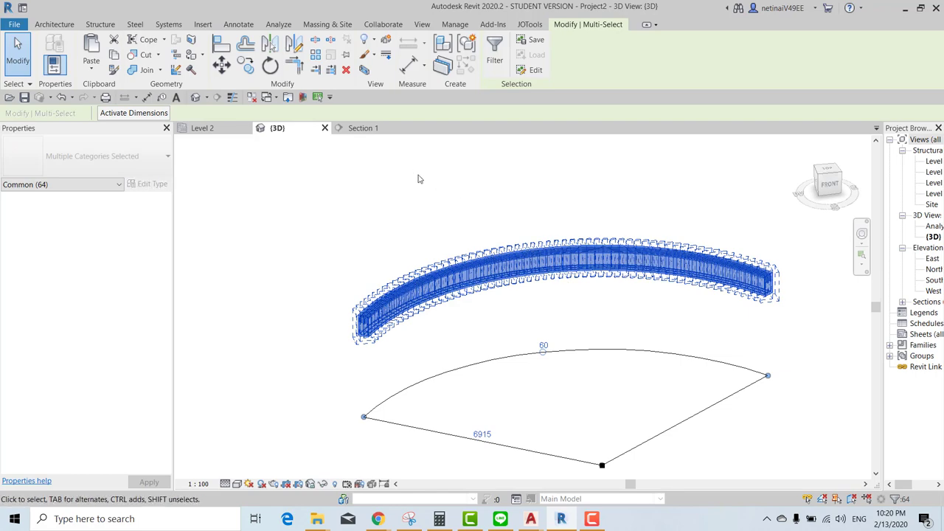
pyautogui.press('Escape')
pyautogui.hotkey('ctrl', 'Tab')
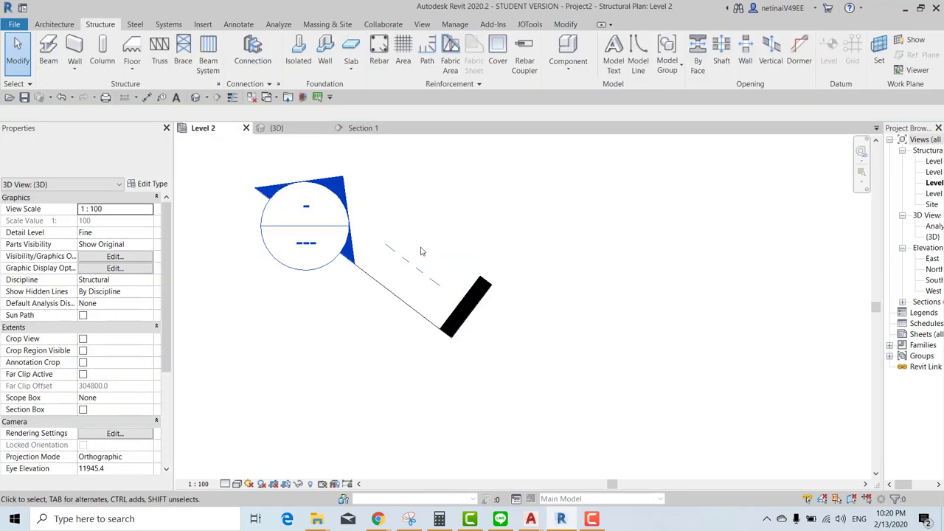
# Remove the old elements, then start an arc-drawn Concrete-Rectangular Beam 300 x 600mm with BM
pyautogui.moveTo(295, 179); pyautogui.dragTo(509, 332)
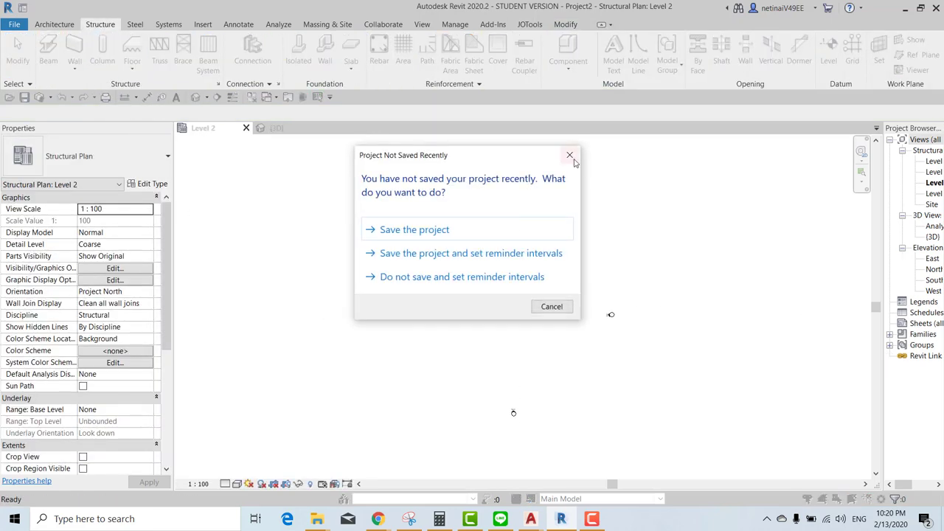
pyautogui.click(571, 156)
pyautogui.press('b')
pyautogui.press('m')
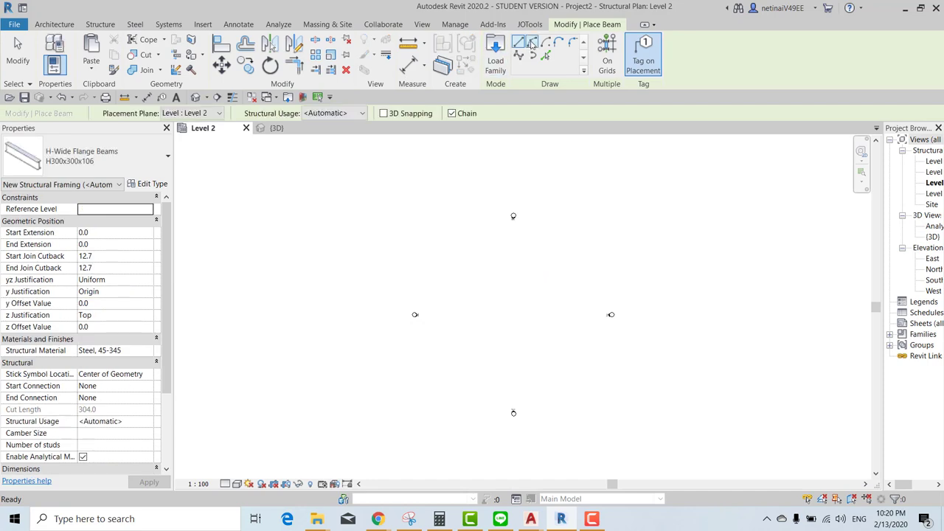
pyautogui.click(531, 44)
pyautogui.click(95, 156)
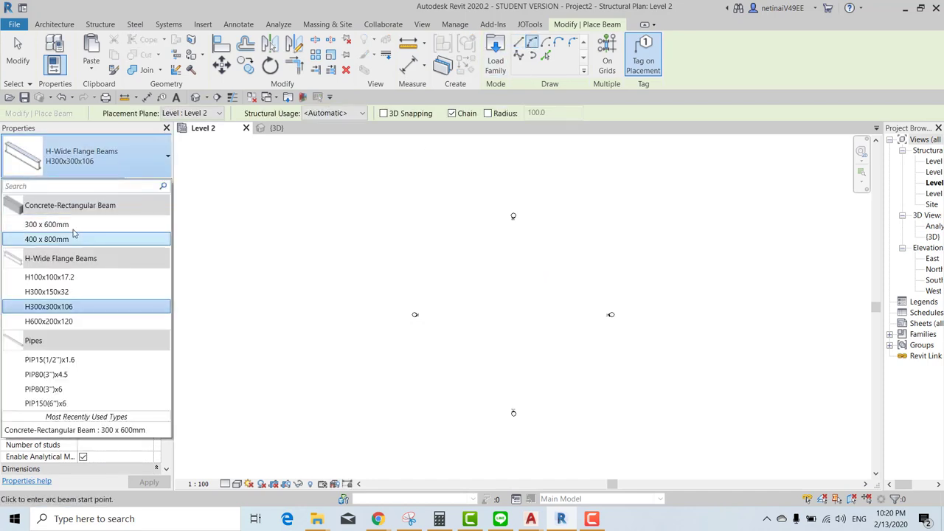
pyautogui.click(74, 224)
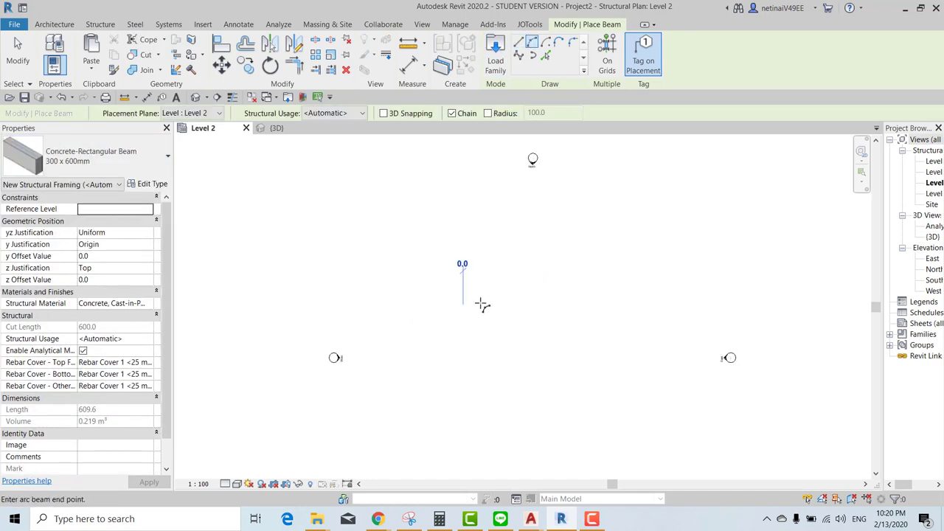
# Draw the 8906.7-long arc beam on Level 2 from start, end and curvature points, then check its properties
pyautogui.click(450, 308)
pyautogui.click(599, 312)
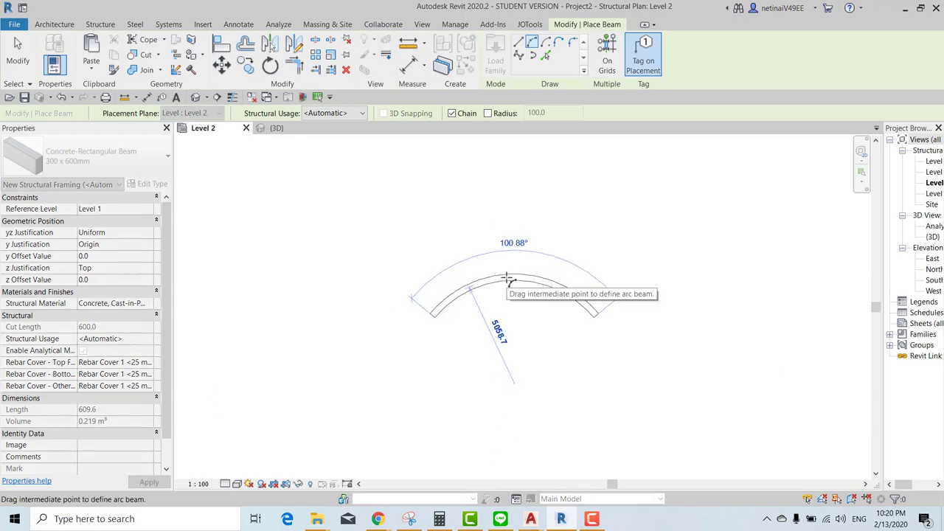
pyautogui.click(512, 277)
pyautogui.scroll(2, 452, 290)
pyautogui.scroll(2, 453, 284)
pyautogui.press('Escape')
pyautogui.press('Escape')
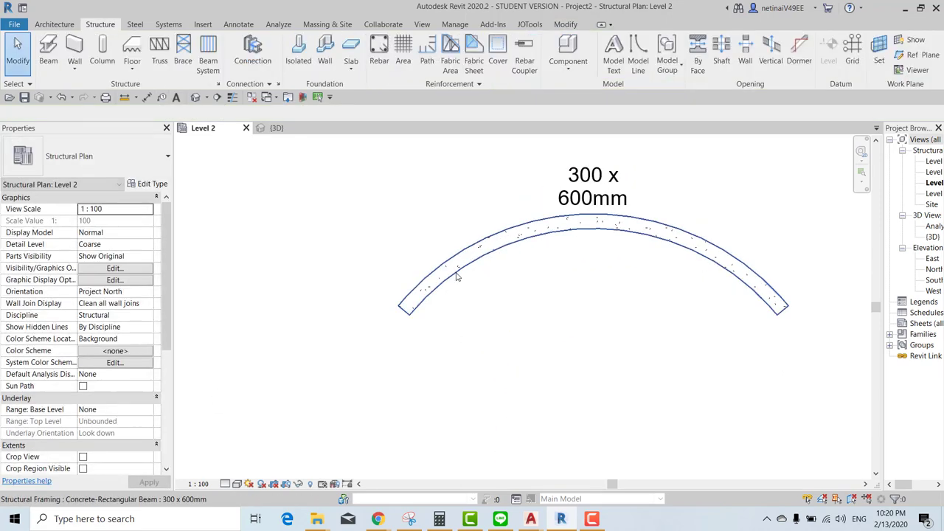
pyautogui.hotkey('ctrl', 'Left')
pyautogui.scroll(-2, 151, 354)
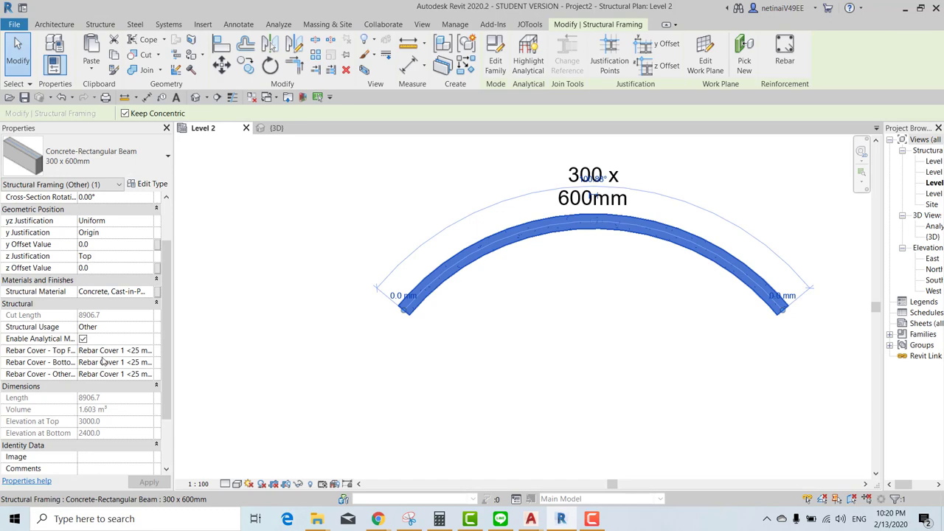
pyautogui.press('Escape')
pyautogui.scroll(2, 469, 295)
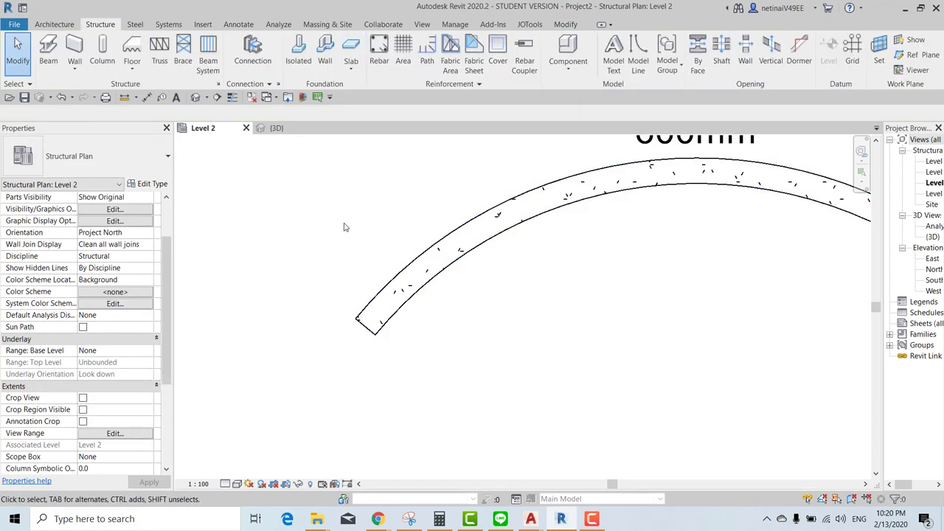
# Show the new curved beam in 3D, panned to its end, in Wireframe style
pyautogui.click(277, 129)
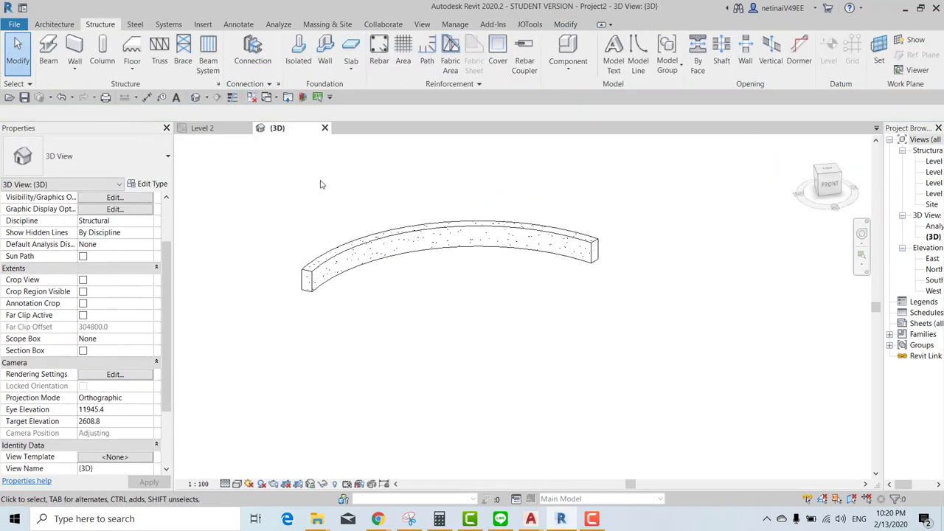
pyautogui.scroll(3, 362, 268)
pyautogui.moveTo(362, 268)
pyautogui.mouseDown(button='middle')
pyautogui.moveTo(245, 250)
pyautogui.moveTo(276, 242)
pyautogui.mouseUp(button='middle')
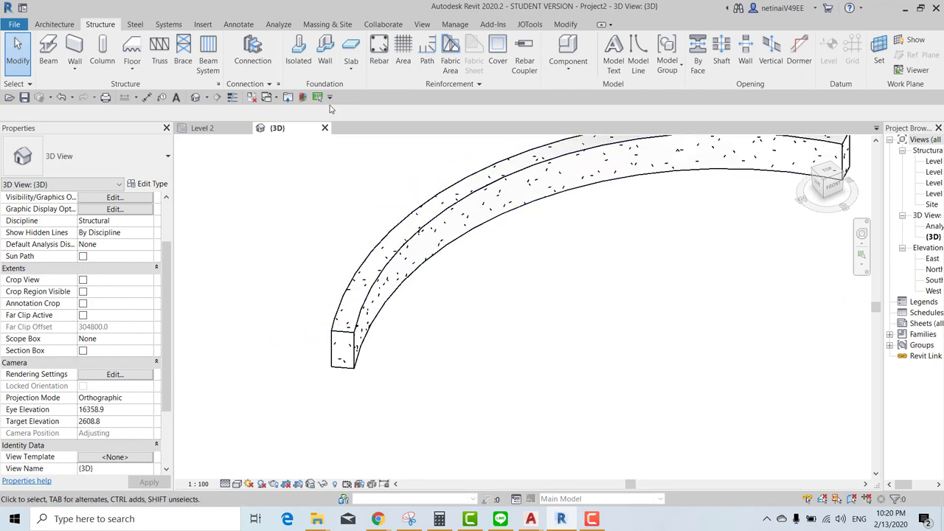
pyautogui.click(237, 484)
pyautogui.click(259, 406)
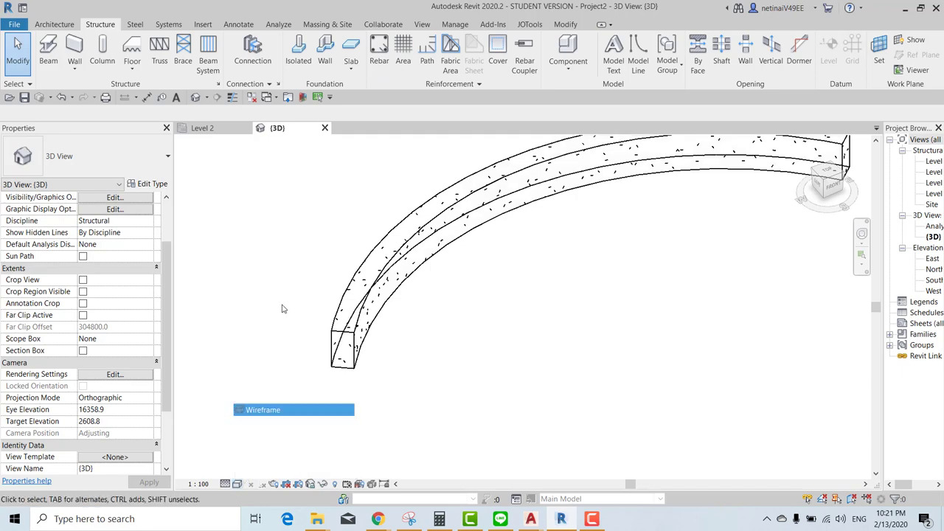
# Start Free Form Rebar with Surface distribution and highlight the beam's long curved face
pyautogui.click(380, 59)
pyautogui.click(499, 289)
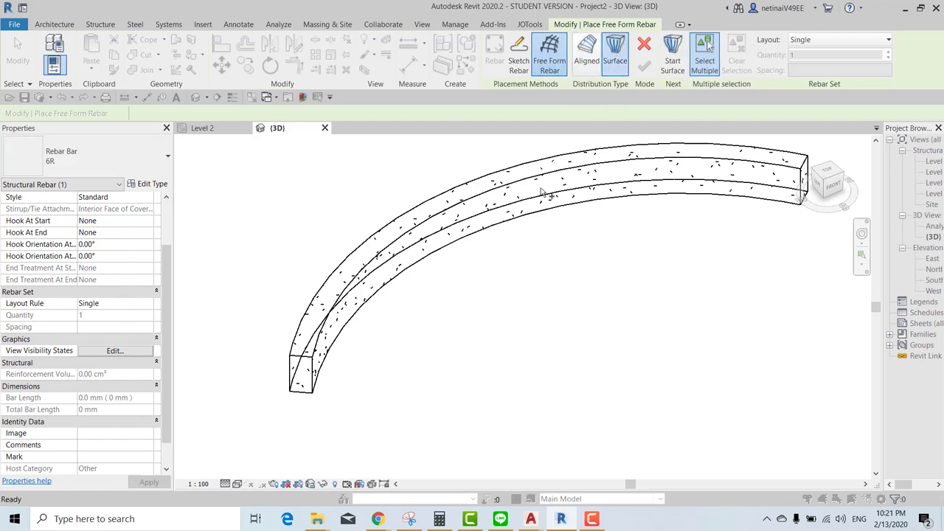
pyautogui.scroll(2, 303, 407)
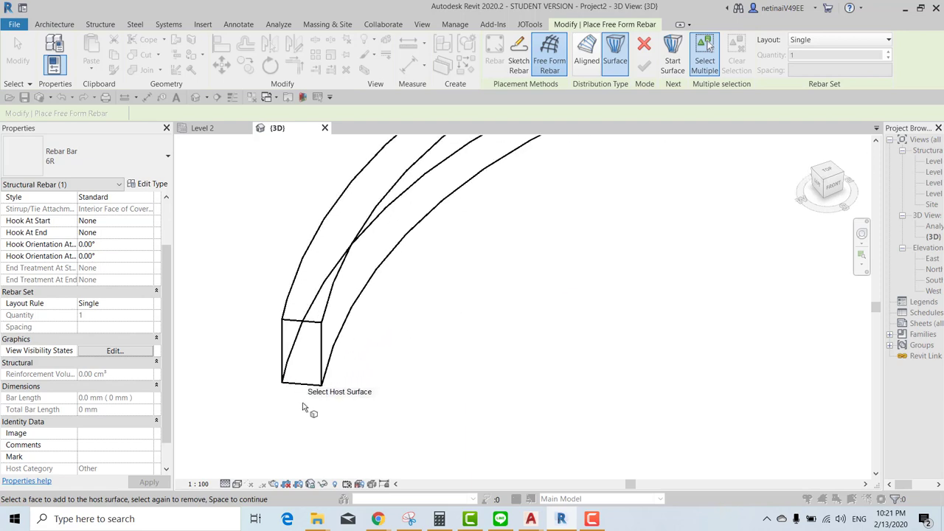
pyautogui.scroll(1, 302, 407)
pyautogui.press('Tab')
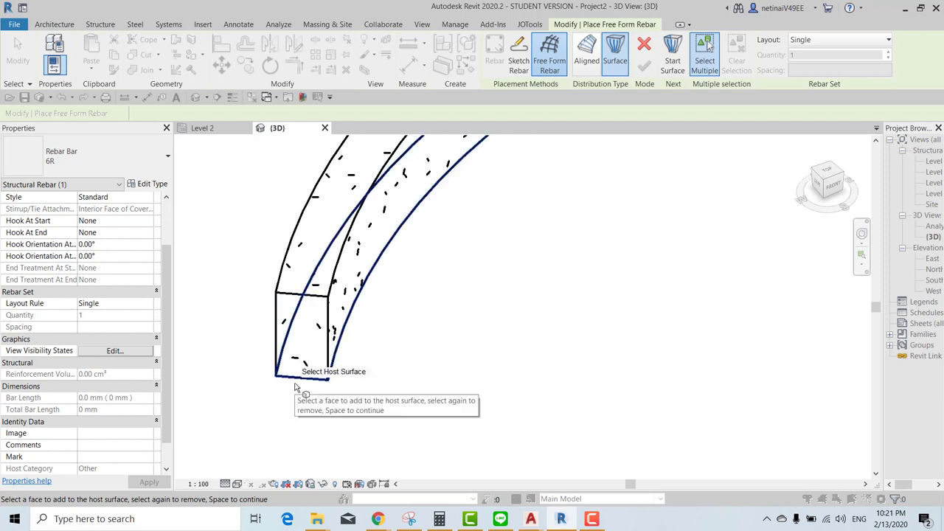
# Pick the long curved face as host, then the beam end face as start and the other face as end
pyautogui.click(296, 386)
pyautogui.scroll(-1, 480, 371)
pyautogui.scroll(-1, 480, 371)
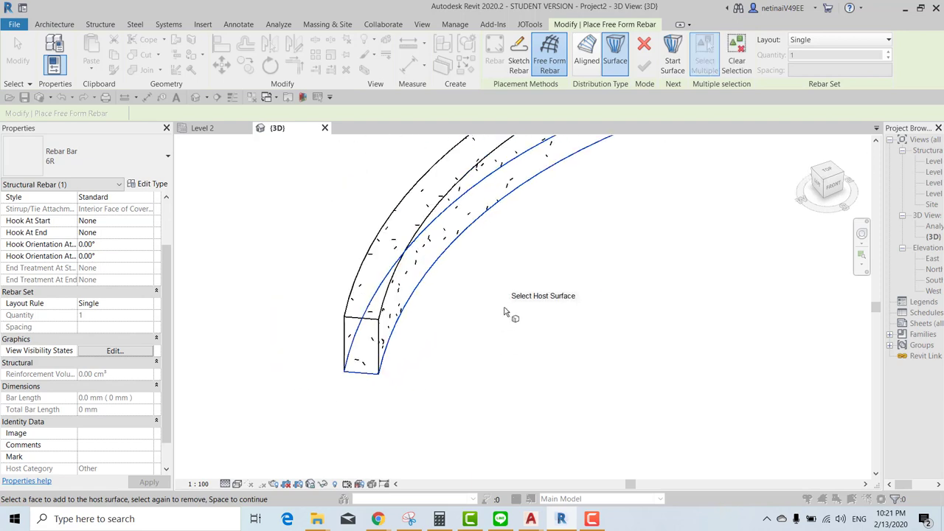
pyautogui.press('space')
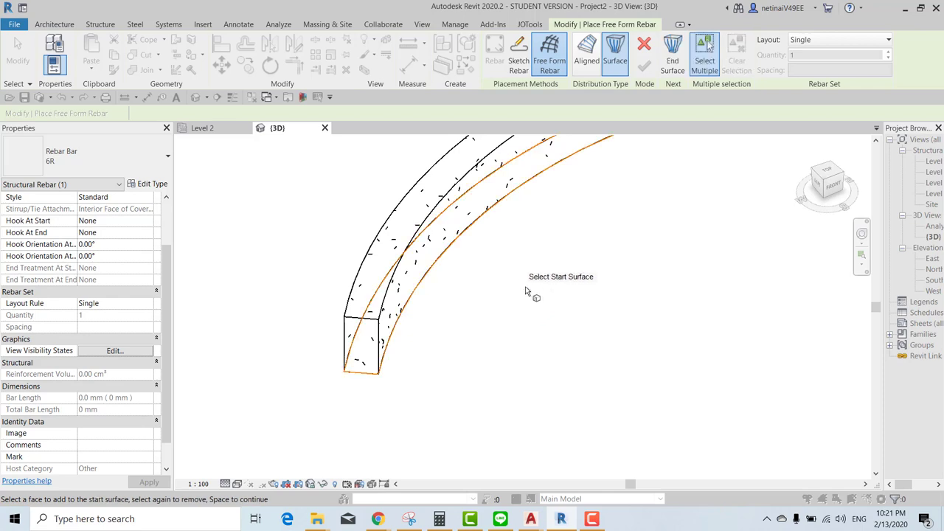
pyautogui.scroll(2, 337, 362)
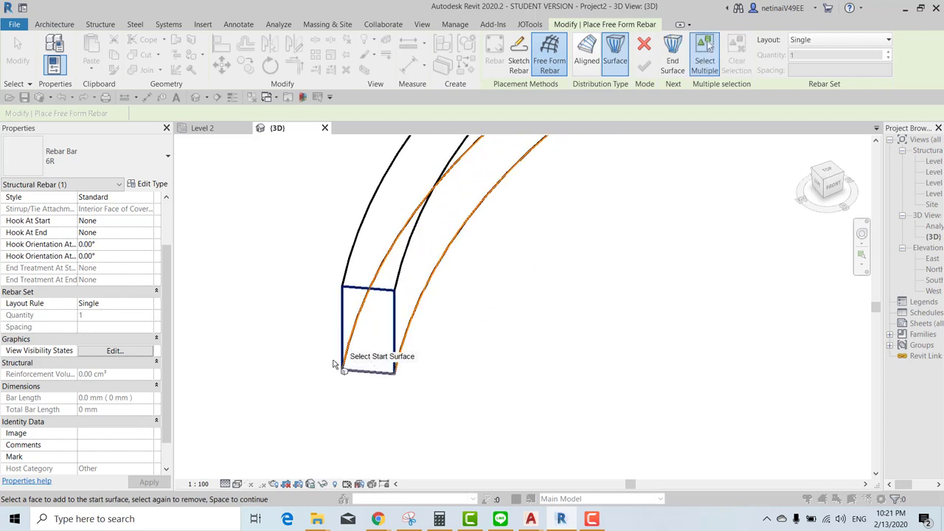
pyautogui.click(344, 310)
pyautogui.press('space')
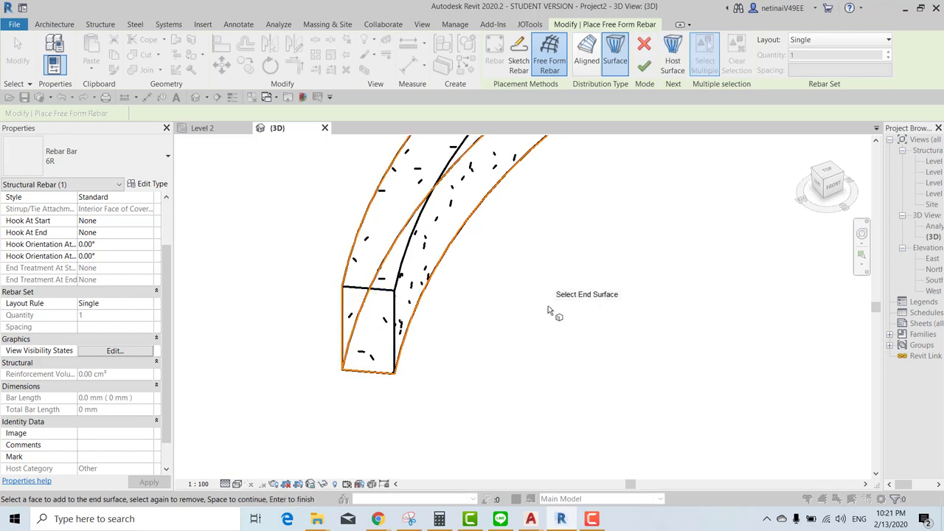
pyautogui.click(411, 251)
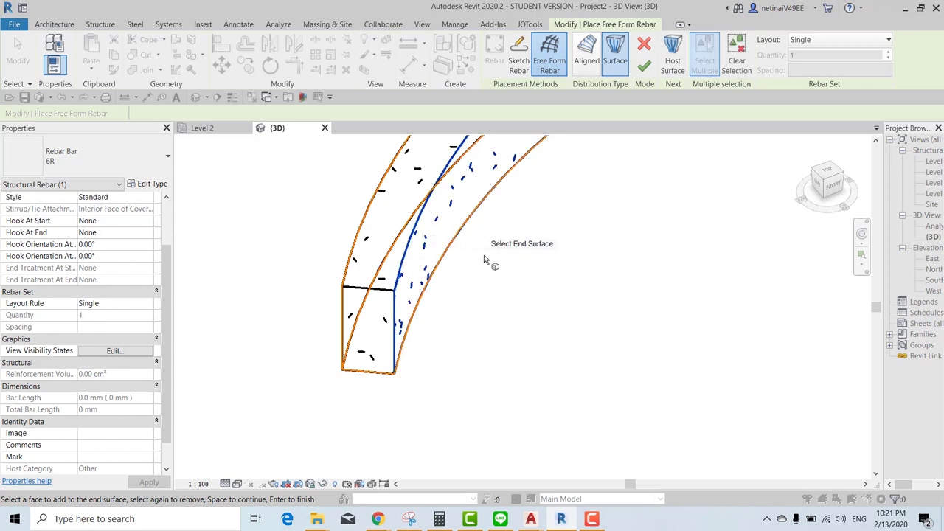
# Lay the bars out as a Fixed Number of 4 with 20R bar size and finish the set
pyautogui.click(835, 42)
pyautogui.click(819, 70)
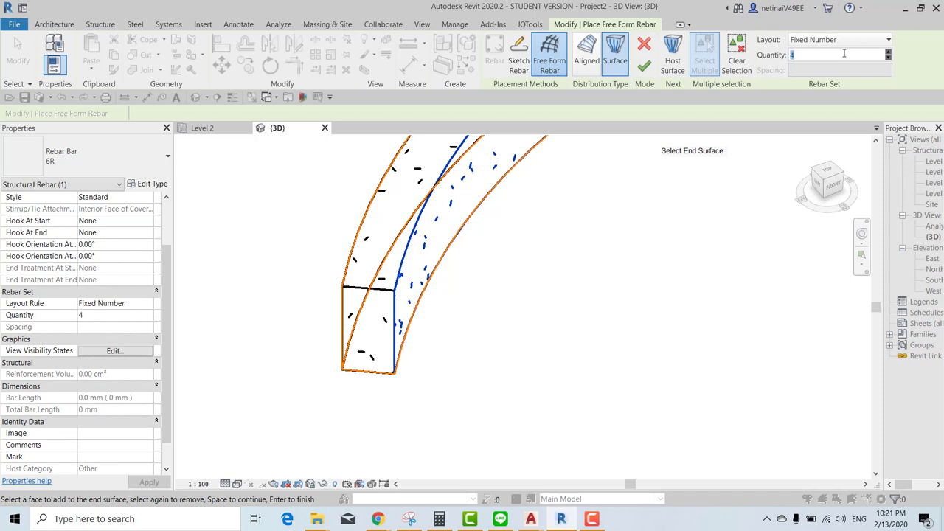
pyautogui.click(89, 155)
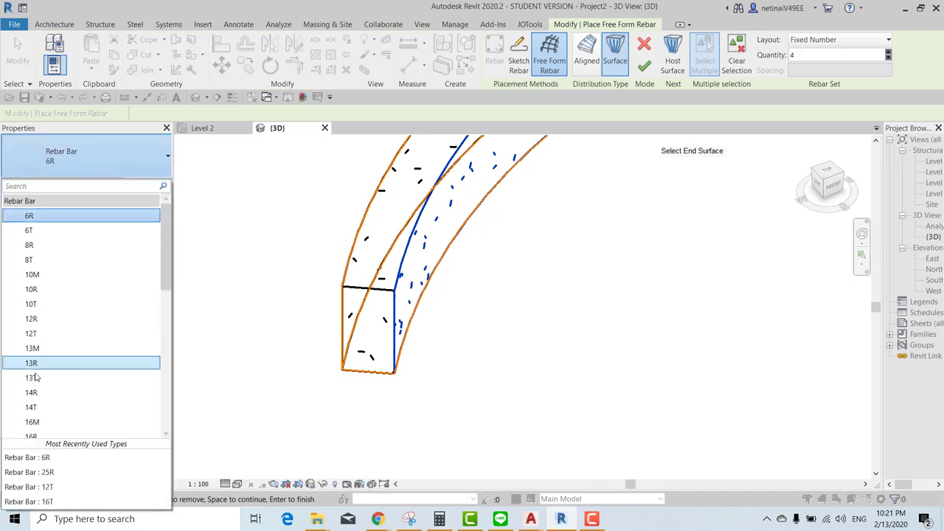
pyautogui.scroll(-2, 36, 378)
pyautogui.click(32, 419)
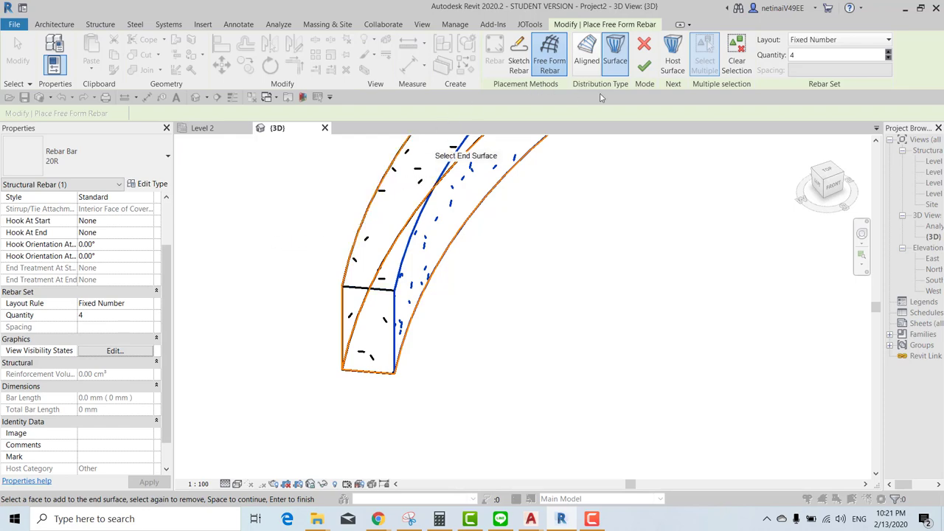
pyautogui.click(645, 65)
# Select the new 20R bar set for editing its start hook
pyautogui.press('Escape')
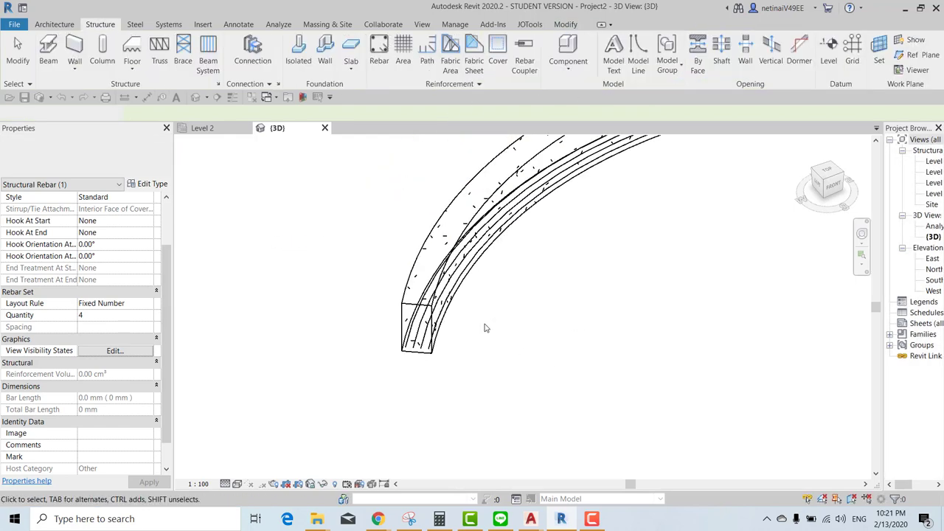
pyautogui.scroll(5, 410, 338)
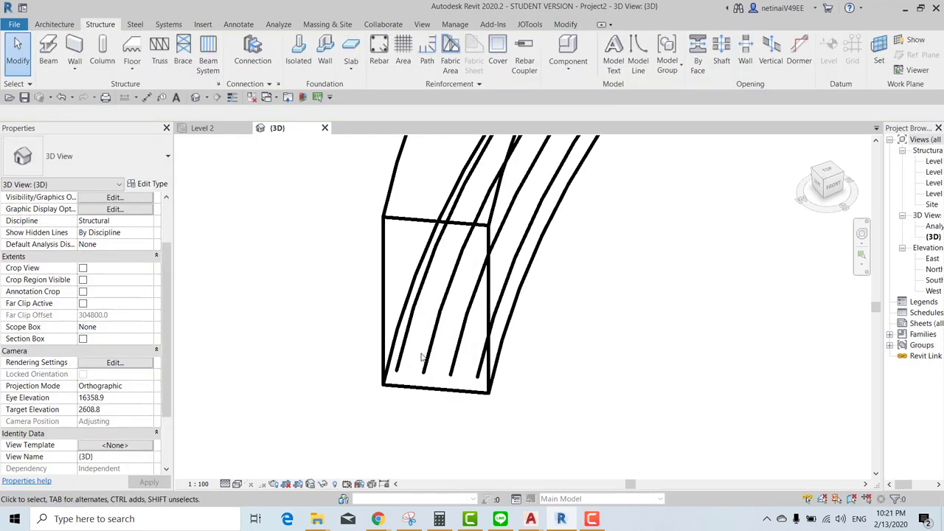
pyautogui.click(364, 343)
pyautogui.click(148, 259)
# Set Hook At Start and Hook At End of the 20R bars to Standard - 90 deg
pyautogui.click(148, 256)
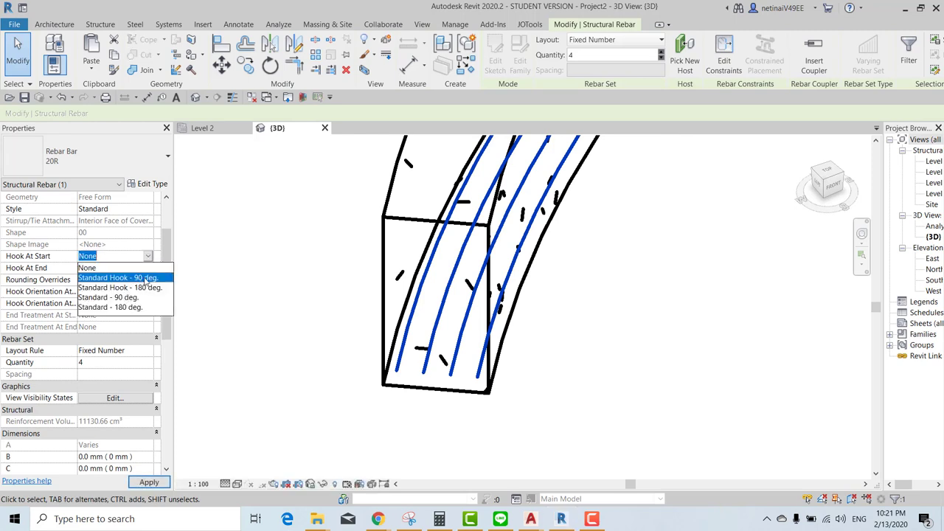
pyautogui.click(118, 278)
pyautogui.click(147, 270)
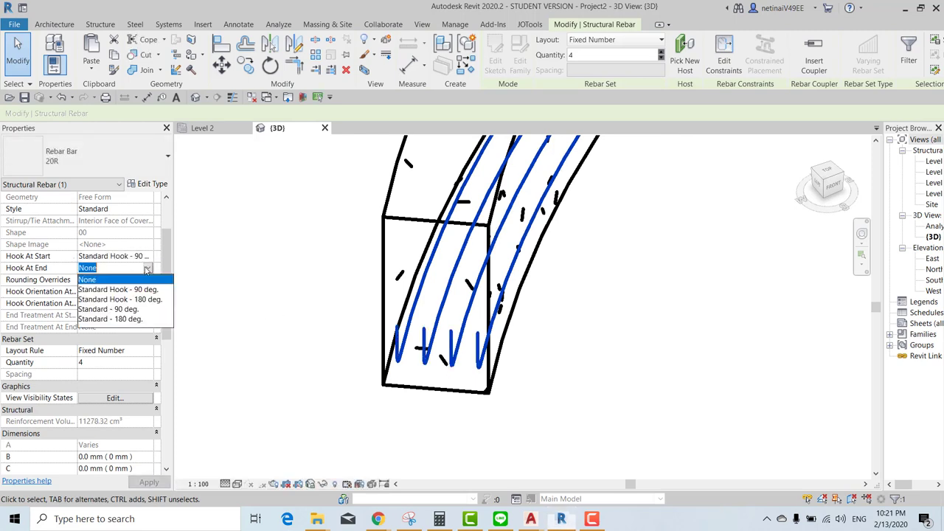
pyautogui.click(118, 309)
pyautogui.scroll(-3, 296, 383)
pyautogui.scroll(-3, 276, 390)
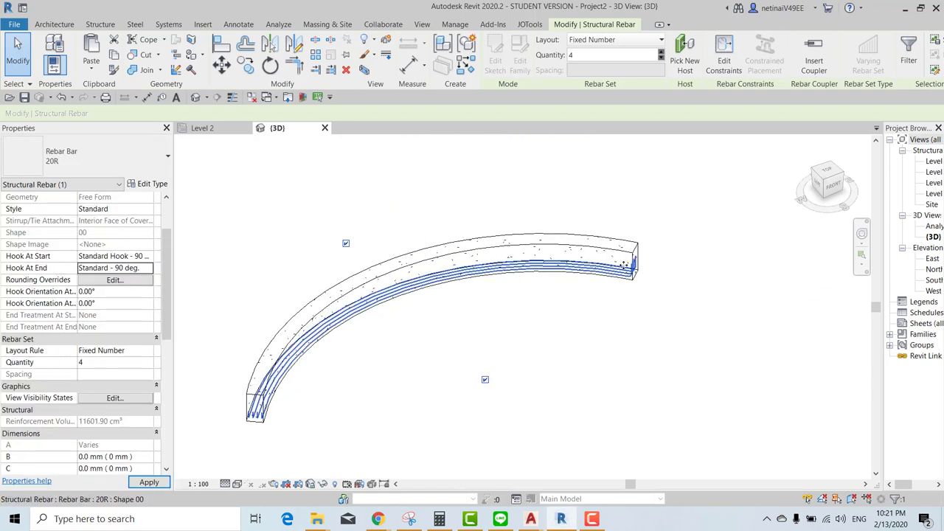
pyautogui.scroll(2, 625, 265)
# Reset the start hook to Standard - 90 deg. and orbit to check the hooks at the beam end
pyautogui.click(149, 256)
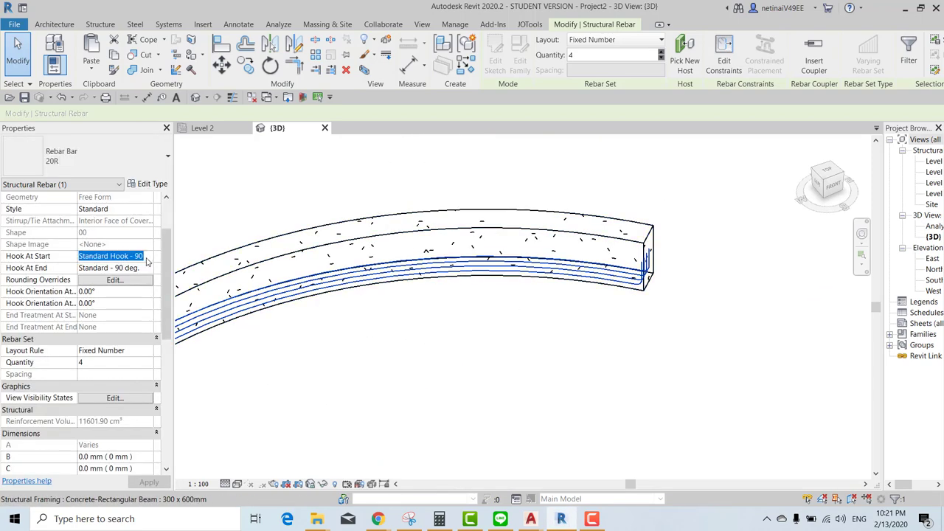
pyautogui.click(147, 261)
pyautogui.click(111, 297)
pyautogui.keyDown('shift'); pyautogui.moveTo(552, 362); pyautogui.dragTo(645, 284, button='middle'); pyautogui.keyUp('shift')
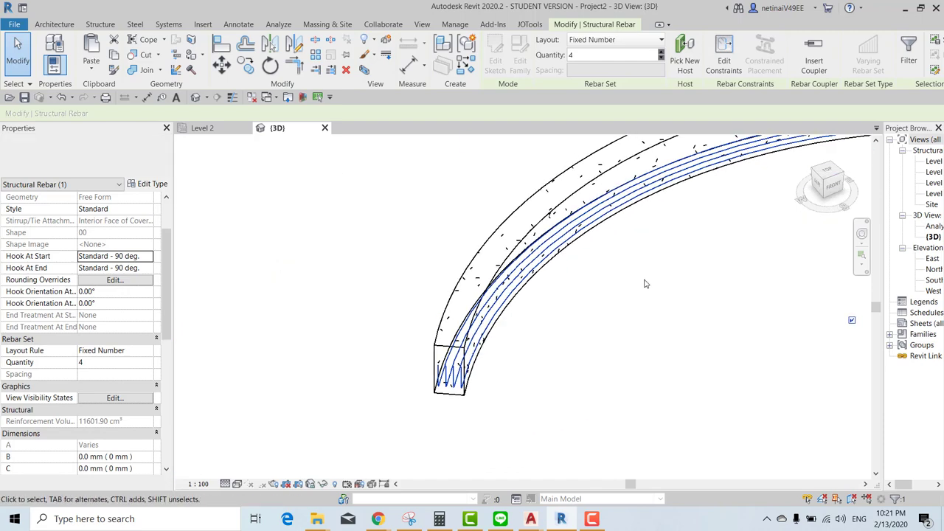
pyautogui.scroll(3, 479, 377)
pyautogui.press('Escape')
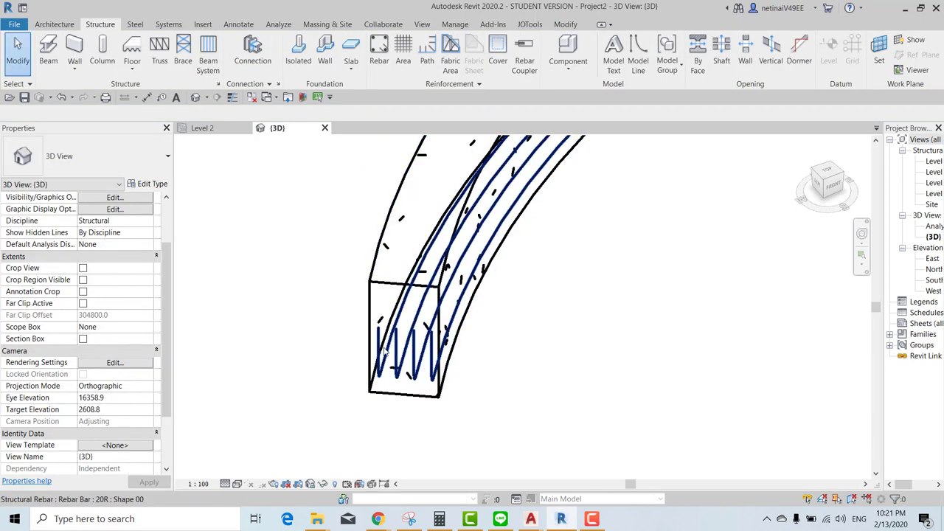
# Reselect the bars and orbit to review them along the whole curved beam
pyautogui.click(384, 353)
pyautogui.scroll(-5, 443, 354)
pyautogui.moveTo(501, 354)
pyautogui.keyDown('shift'); pyautogui.mouseDown(button='middle')
pyautogui.moveTo(476, 270)
pyautogui.moveTo(495, 347)
pyautogui.moveTo(444, 324)
pyautogui.moveTo(453, 310)
pyautogui.moveTo(452, 356)
pyautogui.mouseUp(button='middle'); pyautogui.keyUp('shift')
pyautogui.scroll(3, 425, 320)
pyautogui.press('Escape')
pyautogui.scroll(-1, 465, 346)
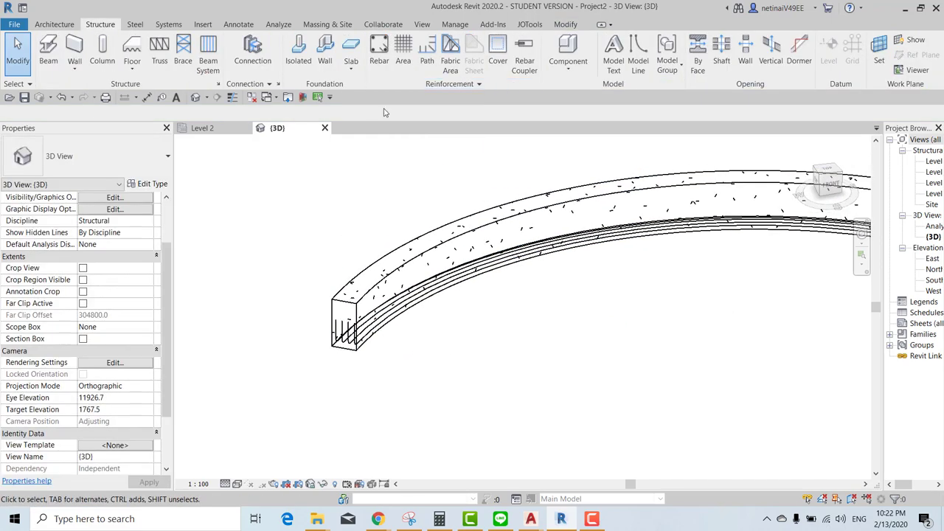
# Start a second free-form rebar set on the beam's top face, then cancel that attempt
pyautogui.click(380, 54)
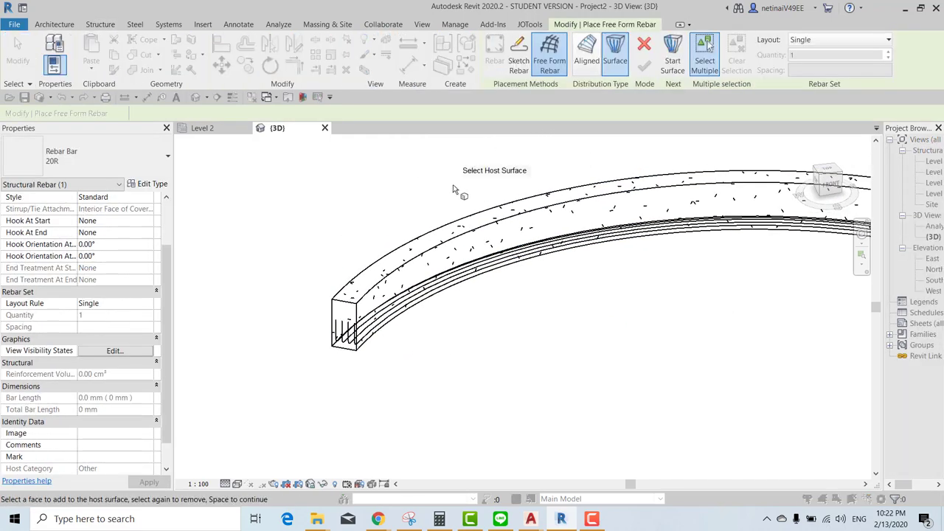
pyautogui.scroll(2, 361, 258)
pyautogui.click(369, 285)
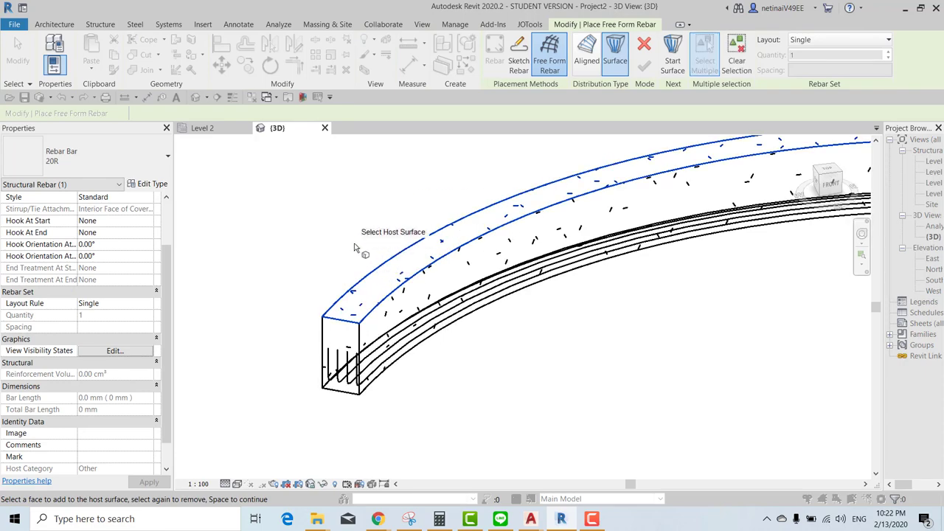
pyautogui.press('space')
pyautogui.scroll(2, 310, 373)
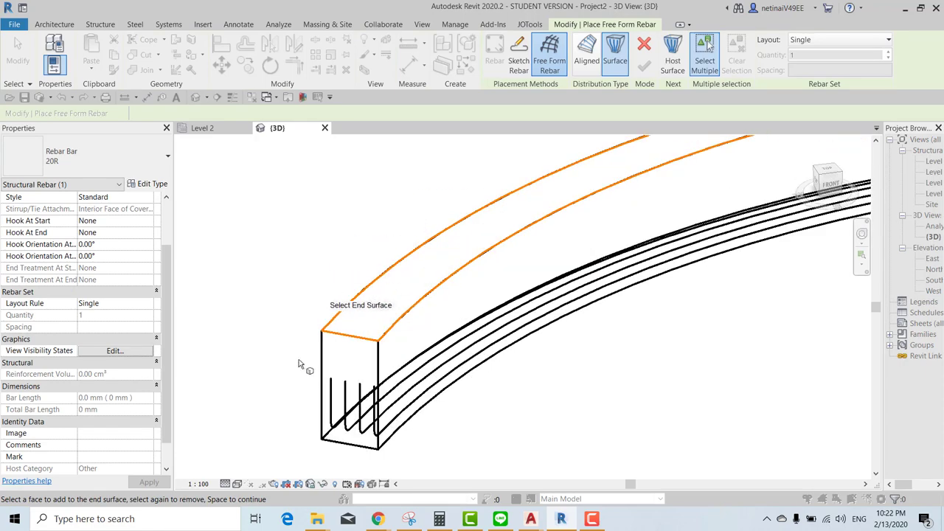
pyautogui.press('Escape')
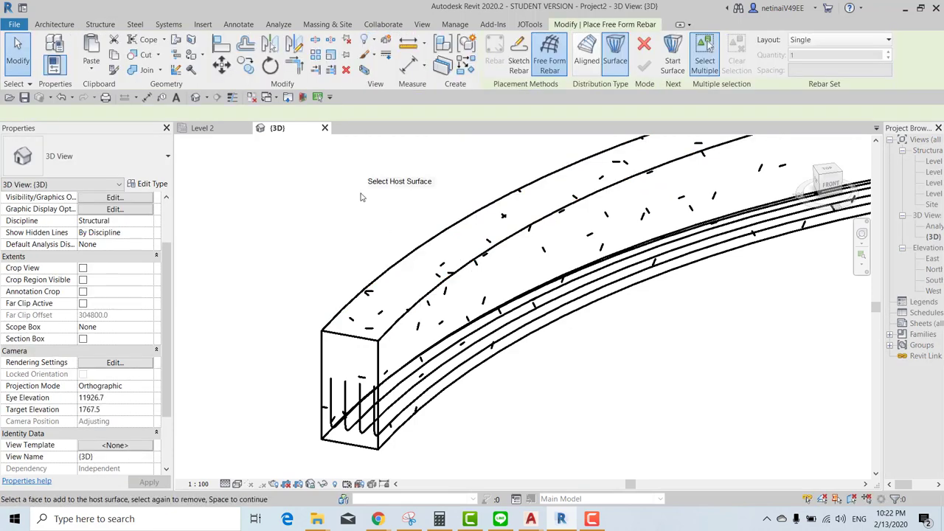
# Pick the top face as host, the front end face as start and the far face as end
pyautogui.click(428, 245)
pyautogui.press('space')
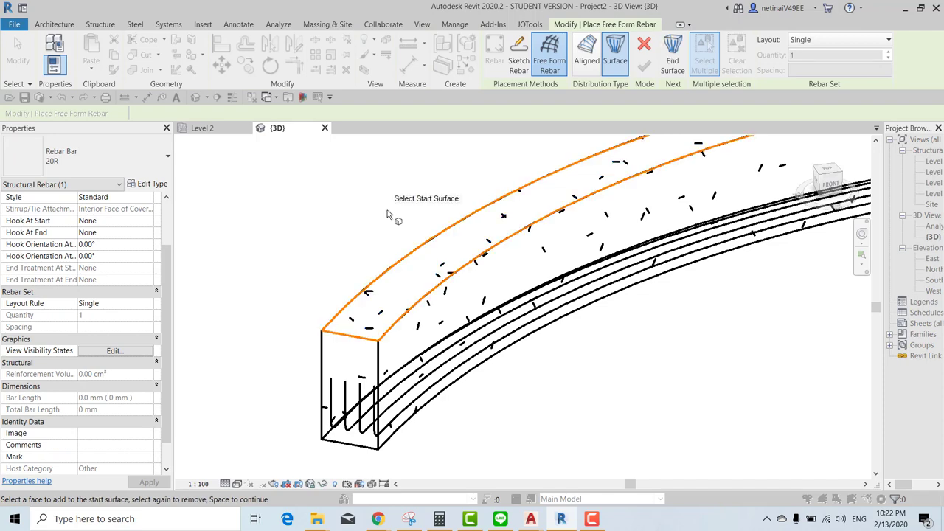
pyautogui.click(319, 360)
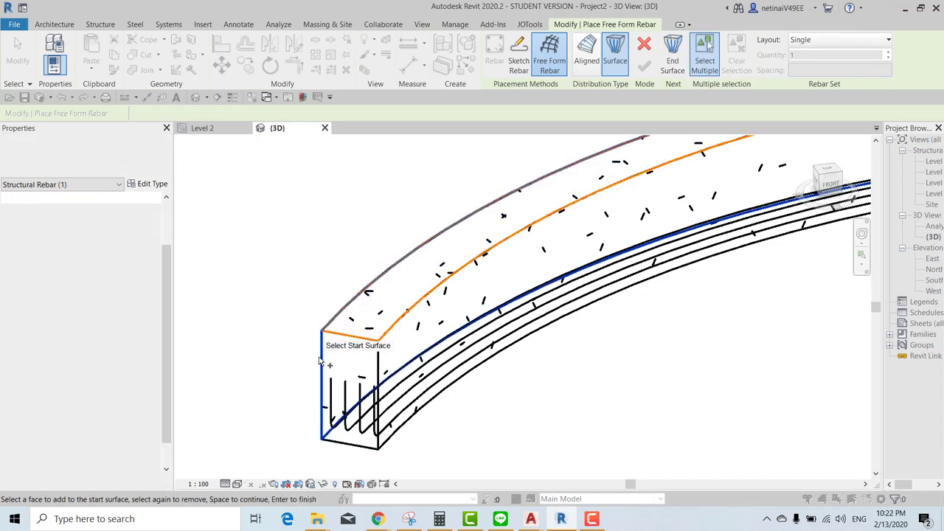
pyautogui.click(320, 362)
pyautogui.press('space')
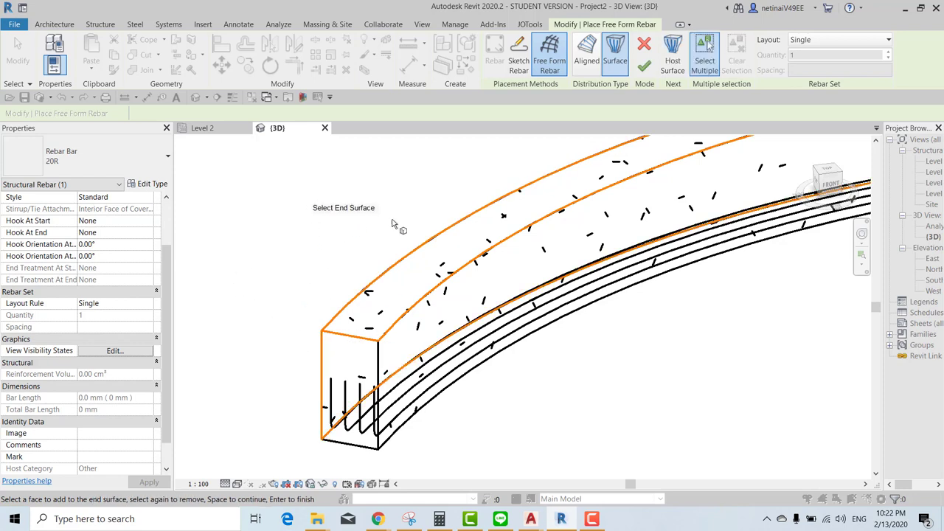
pyautogui.click(436, 298)
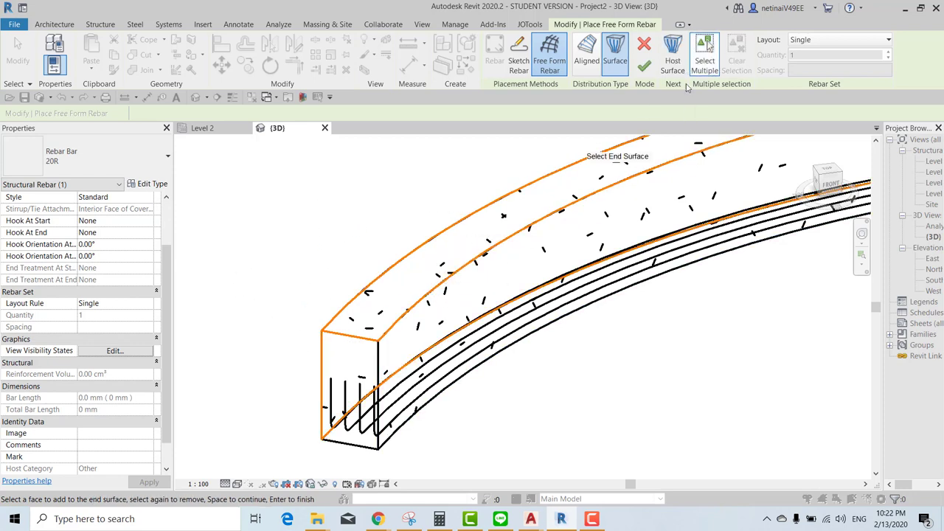
pyautogui.click(415, 317)
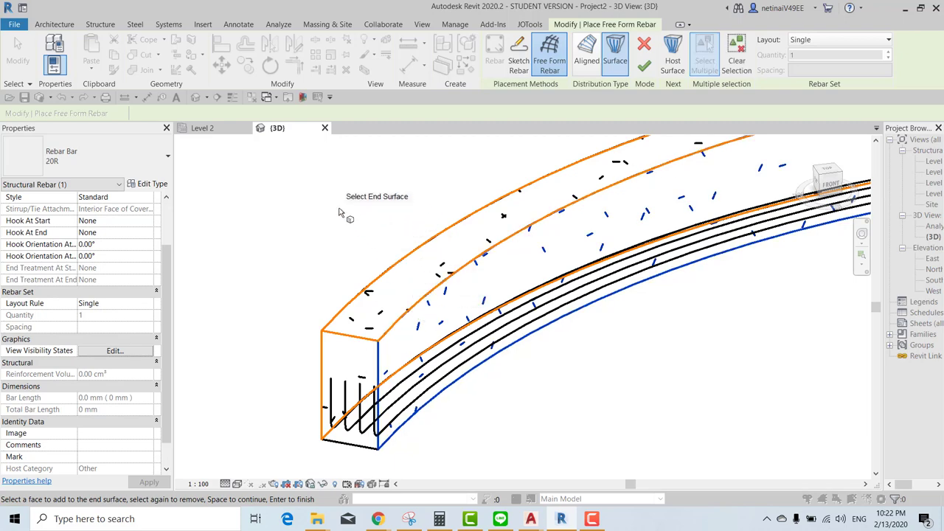
pyautogui.scroll(-1, 339, 196)
# Set Layout to Fixed Number, Quantity 4, bar size 25M, and finish the top bar set
pyautogui.click(825, 45)
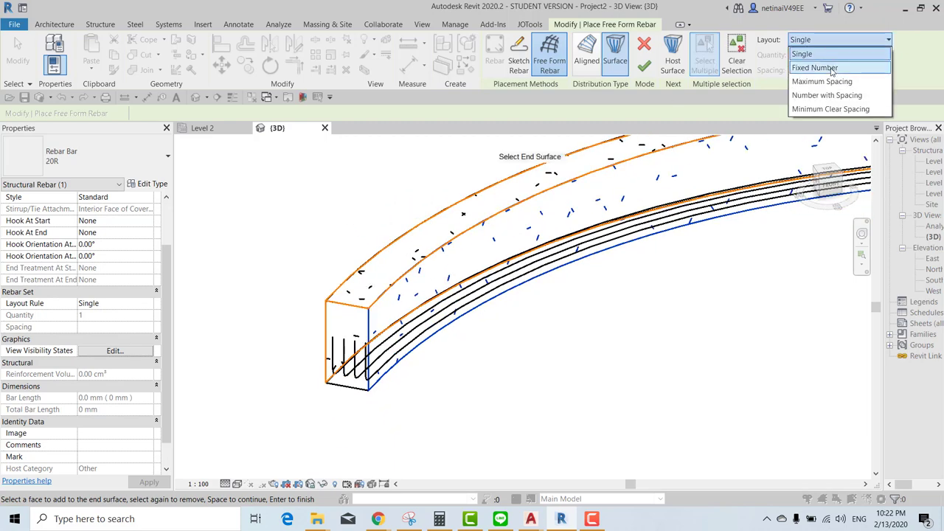
pyautogui.click(828, 68)
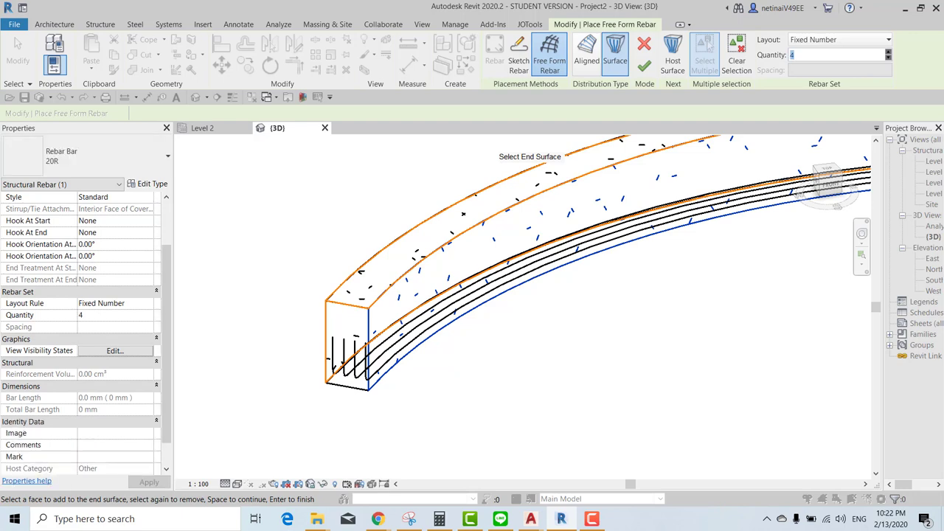
pyautogui.click(104, 156)
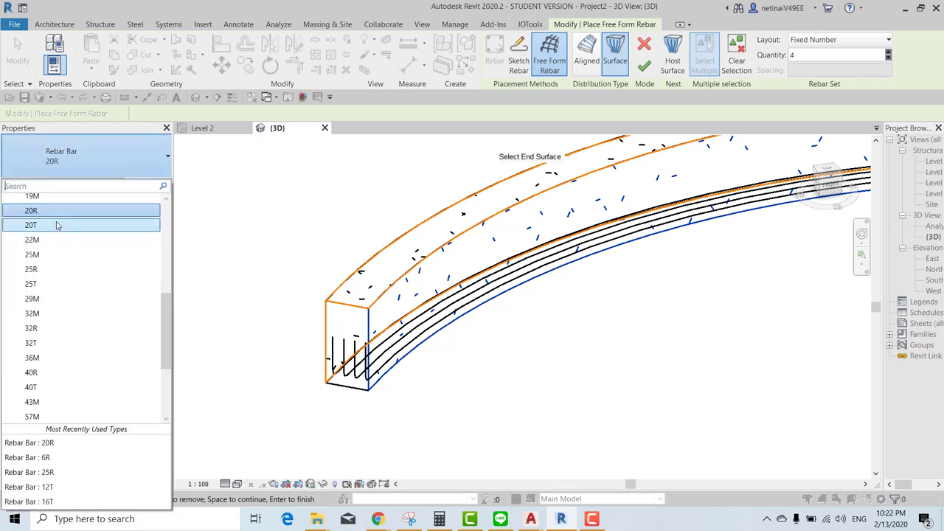
pyautogui.click(57, 255)
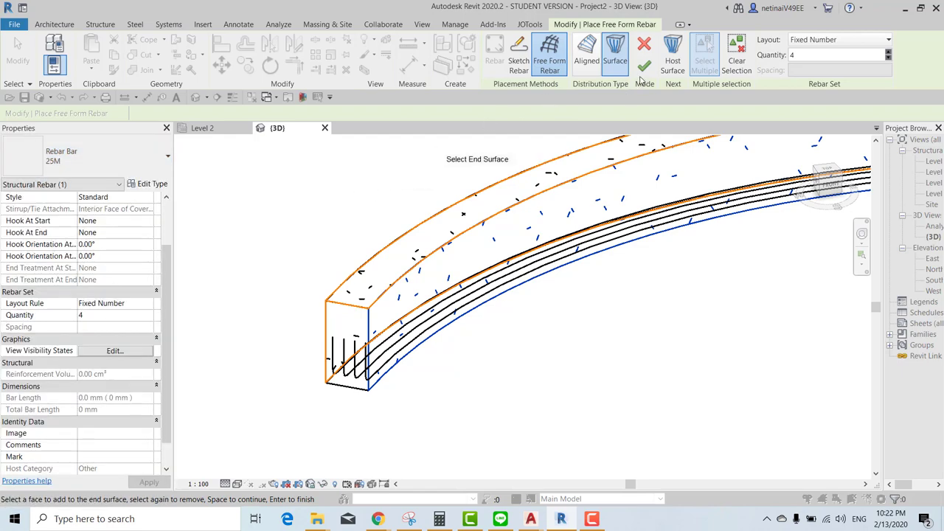
pyautogui.click(642, 73)
pyautogui.press('Escape')
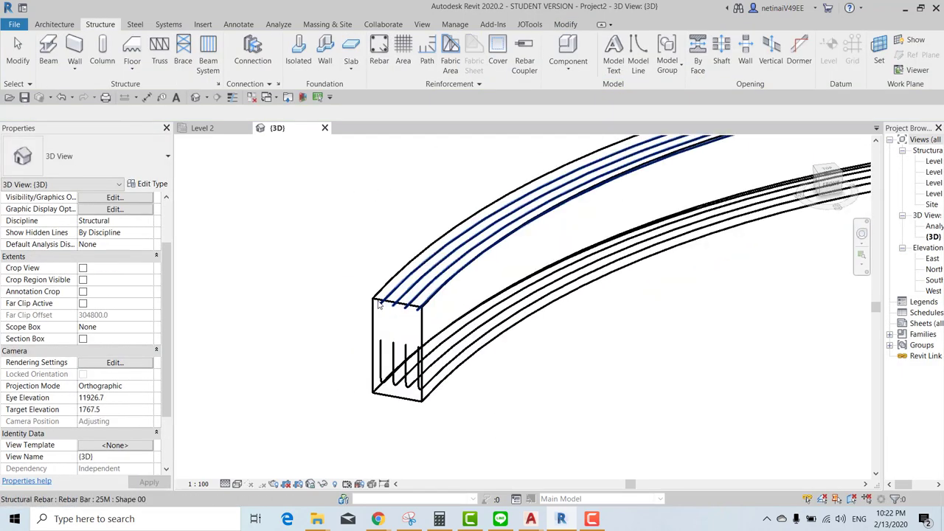
pyautogui.scroll(3, 378, 304)
# Give the top 25M bar set Standard - 90 deg. hooks at start and end
pyautogui.click(545, 193)
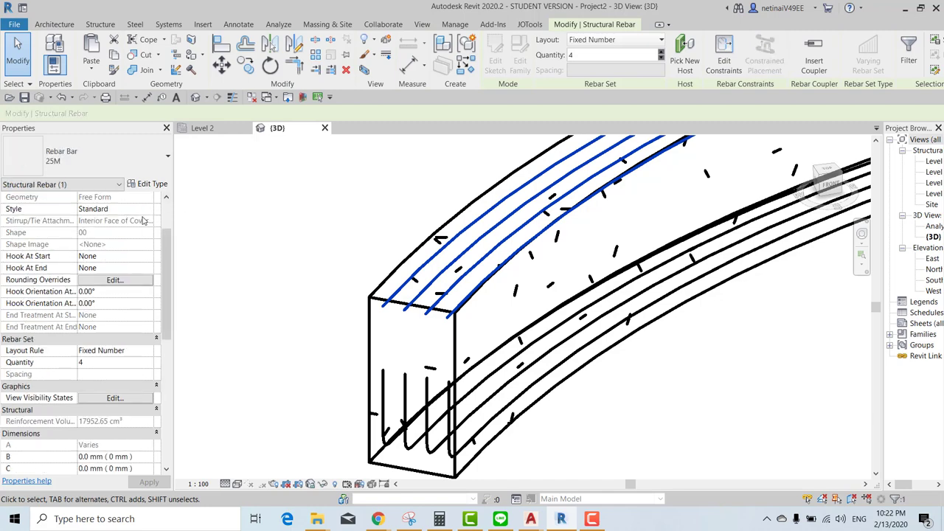
pyautogui.click(148, 258)
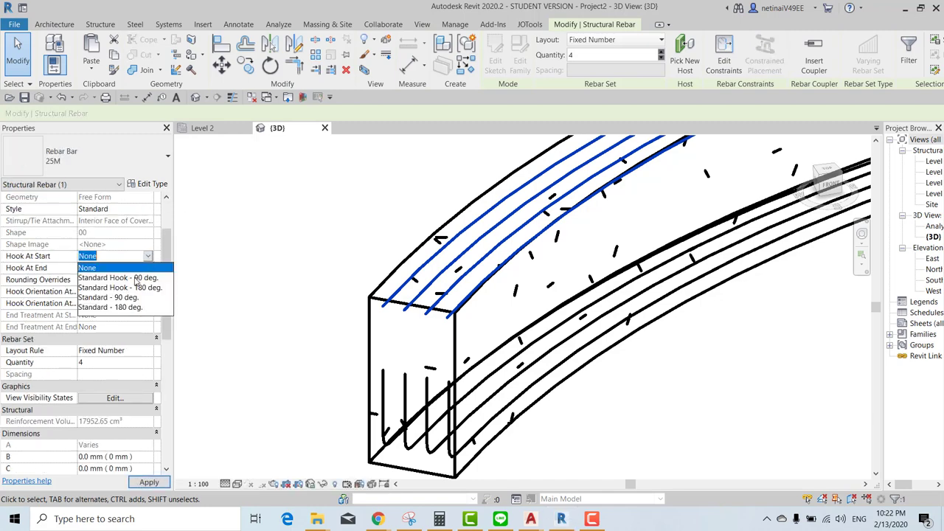
pyautogui.click(130, 297)
pyautogui.click(149, 268)
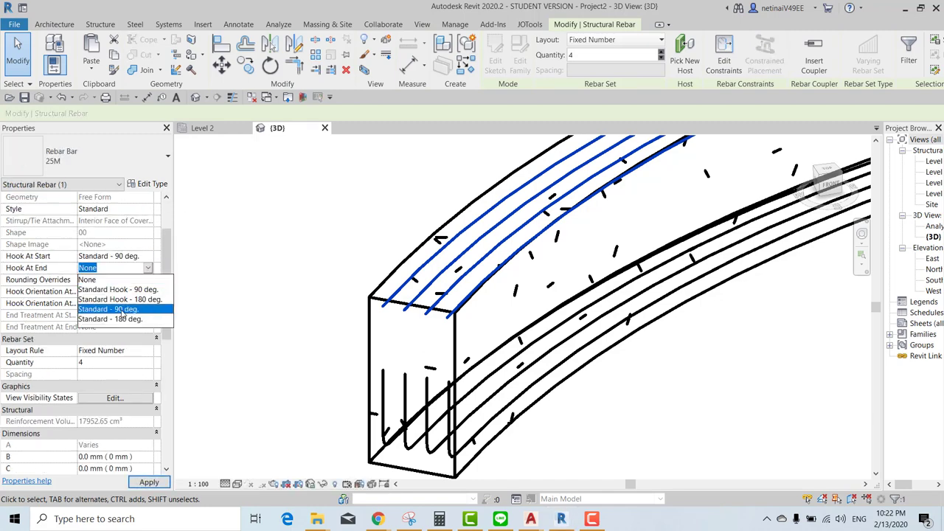
pyautogui.click(109, 309)
pyautogui.scroll(-3, 287, 262)
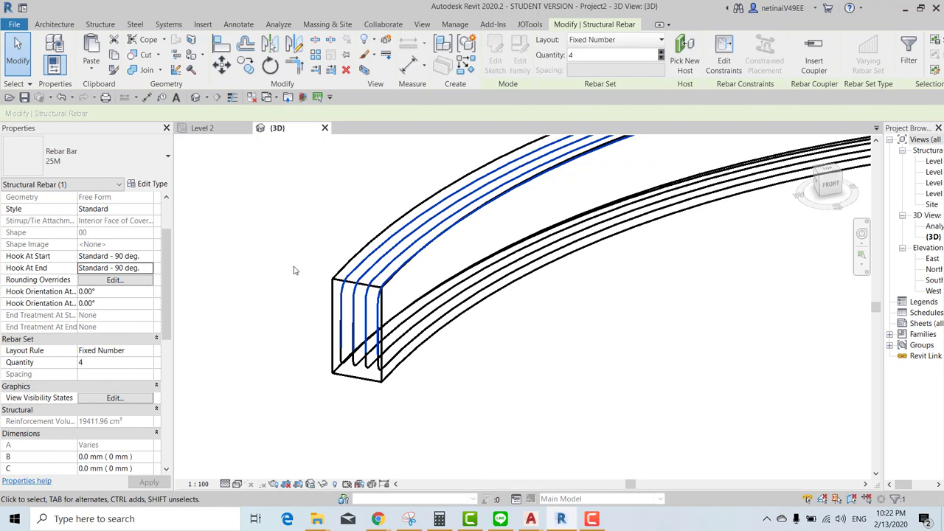
pyautogui.click(214, 263)
pyautogui.scroll(-3, 214, 263)
# Reselect the top 25M bar set and lower its quantity to 2 bars
pyautogui.moveTo(506, 320)
pyautogui.keyDown('shift'); pyautogui.mouseDown(button='middle')
pyautogui.moveTo(591, 222)
pyautogui.moveTo(380, 249)
pyautogui.mouseUp(button='middle'); pyautogui.keyUp('shift')
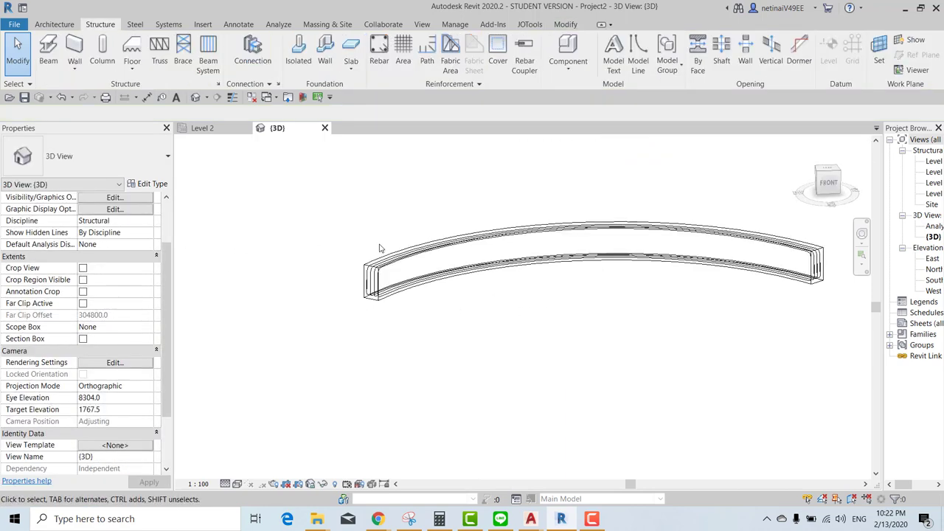
pyautogui.scroll(2, 380, 248)
pyautogui.scroll(2, 384, 251)
pyautogui.scroll(1, 394, 253)
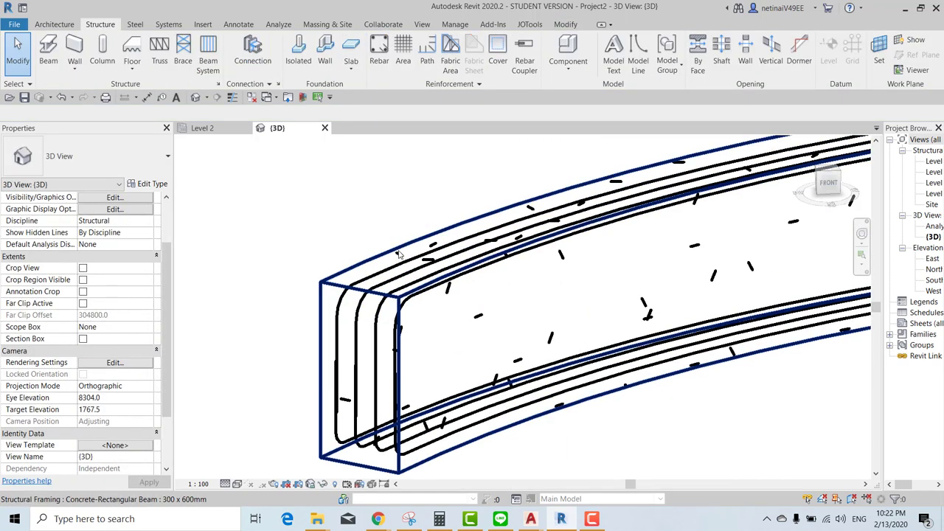
pyautogui.scroll(-2, 399, 254)
pyautogui.scroll(2, 391, 281)
pyautogui.scroll(1, 385, 301)
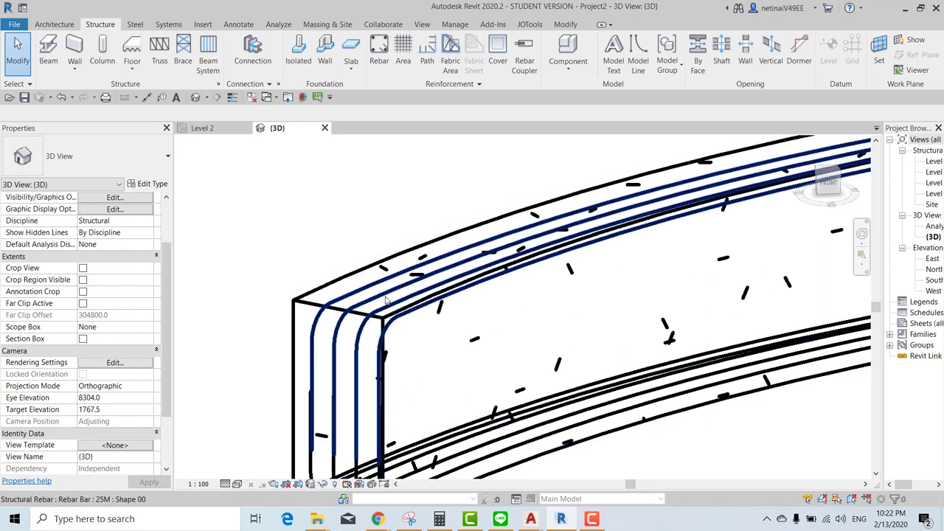
pyautogui.click(382, 277)
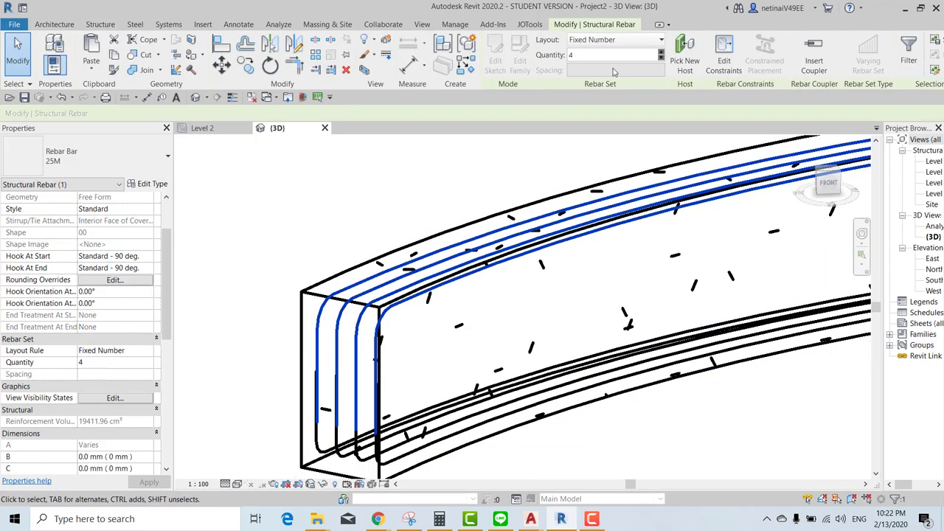
pyautogui.click(662, 59)
pyautogui.click(661, 59)
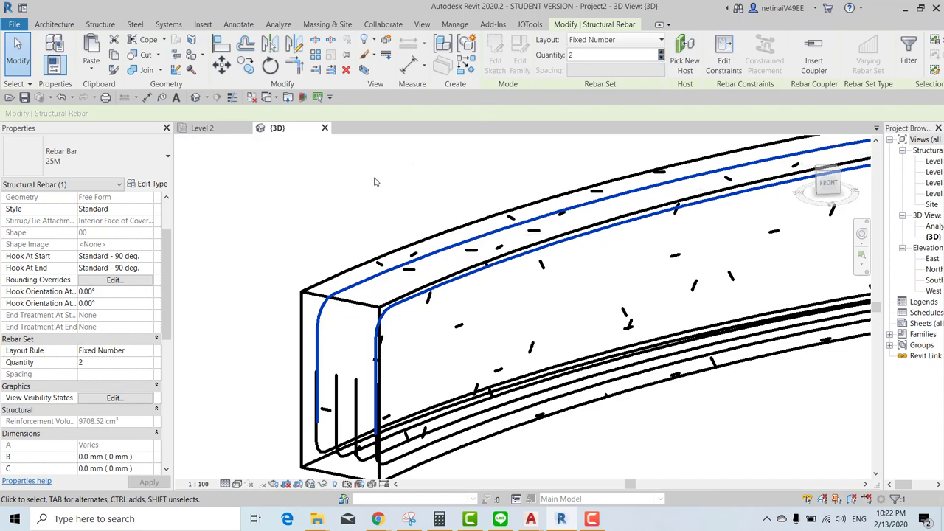
pyautogui.scroll(-1, 371, 186)
pyautogui.scroll(1, 358, 203)
pyautogui.scroll(1, 360, 207)
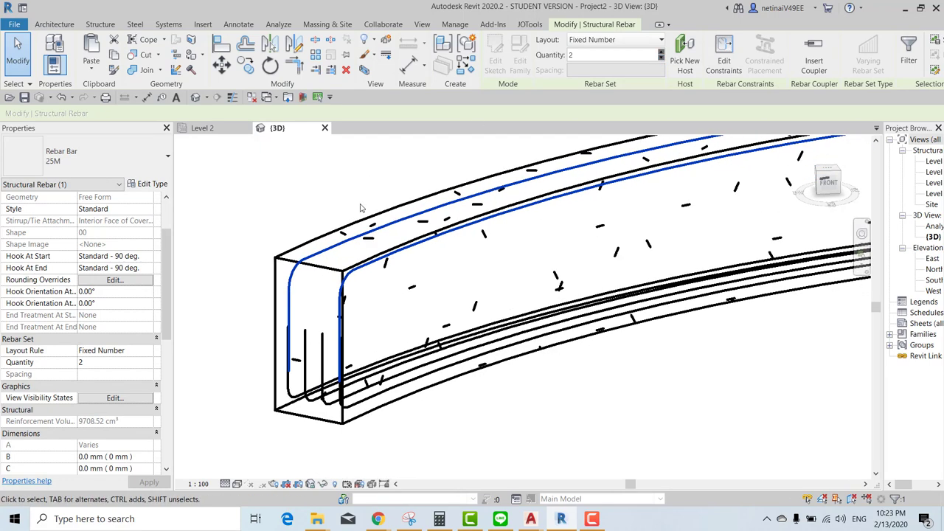
# Enter constraint editing for the top bars and select the bar's end handle on the top face
pyautogui.click(719, 65)
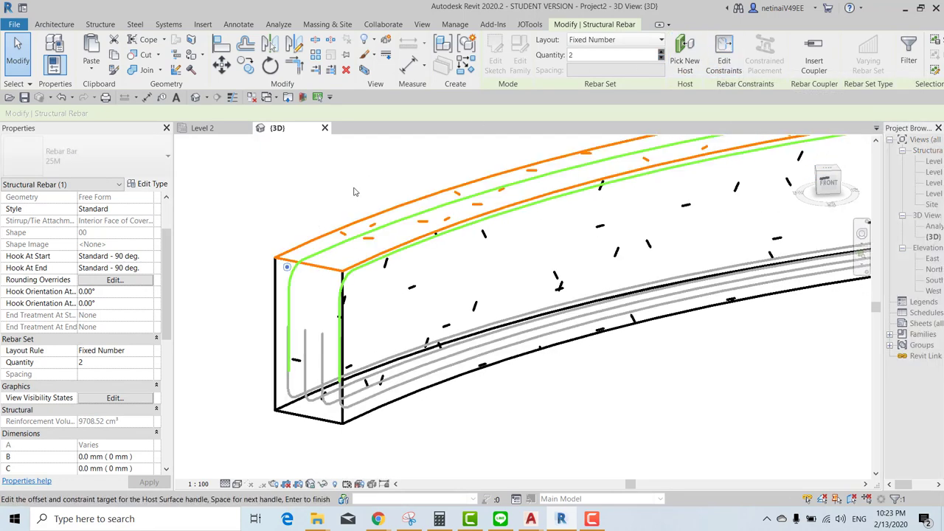
pyautogui.scroll(-2, 316, 212)
pyautogui.moveTo(306, 221); pyautogui.dragTo(262, 317, button='middle')
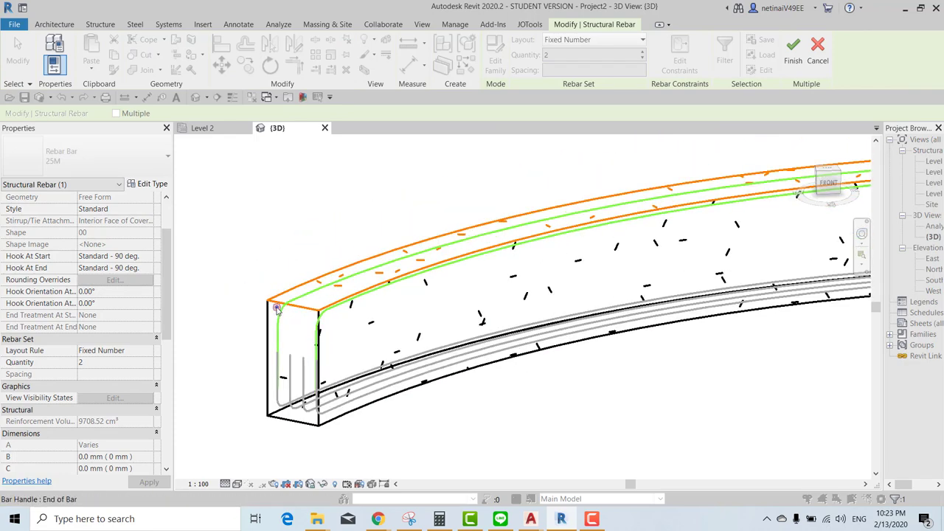
pyautogui.click(279, 310)
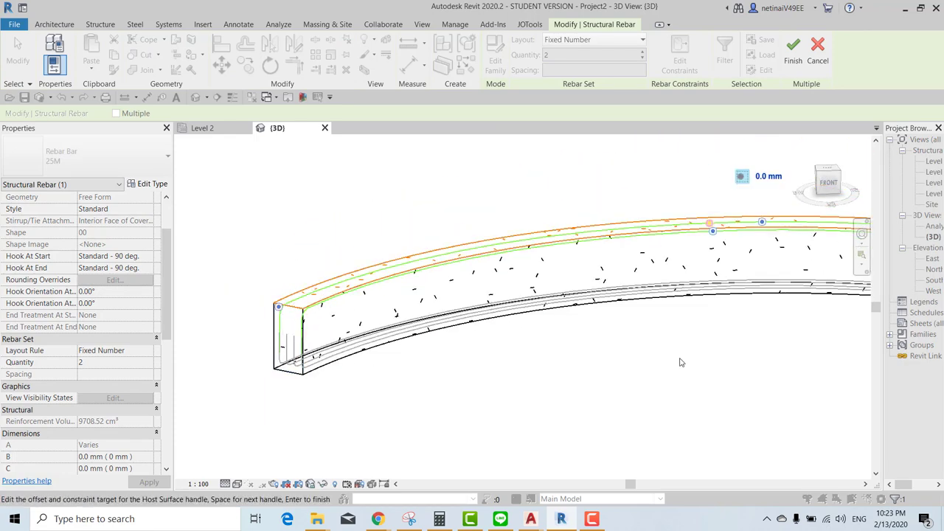
pyautogui.moveTo(679, 361)
pyautogui.keyDown('shift'); pyautogui.mouseDown(button='middle')
pyautogui.moveTo(475, 352)
pyautogui.moveTo(514, 362)
pyautogui.moveTo(632, 315)
pyautogui.moveTo(717, 261)
pyautogui.mouseUp(button='middle'); pyautogui.keyUp('shift')
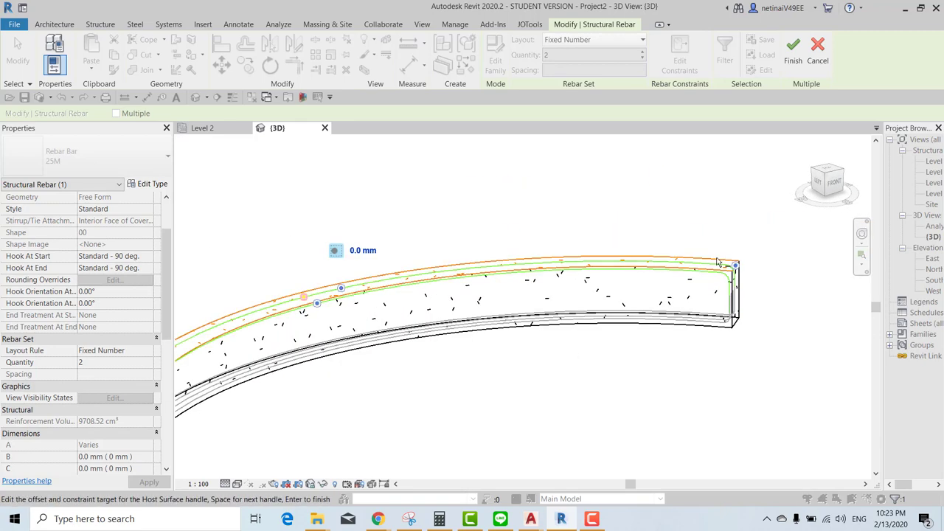
pyautogui.keyDown('shift'); pyautogui.moveTo(331, 402); pyautogui.dragTo(335, 262, button='middle'); pyautogui.keyUp('shift')
pyautogui.scroll(2, 364, 251)
pyautogui.scroll(1, 407, 214)
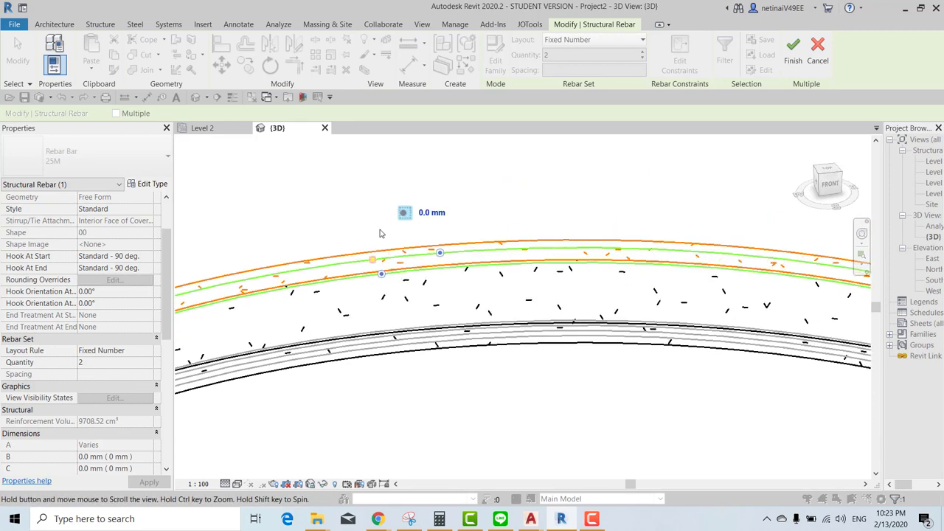
pyautogui.click(407, 210)
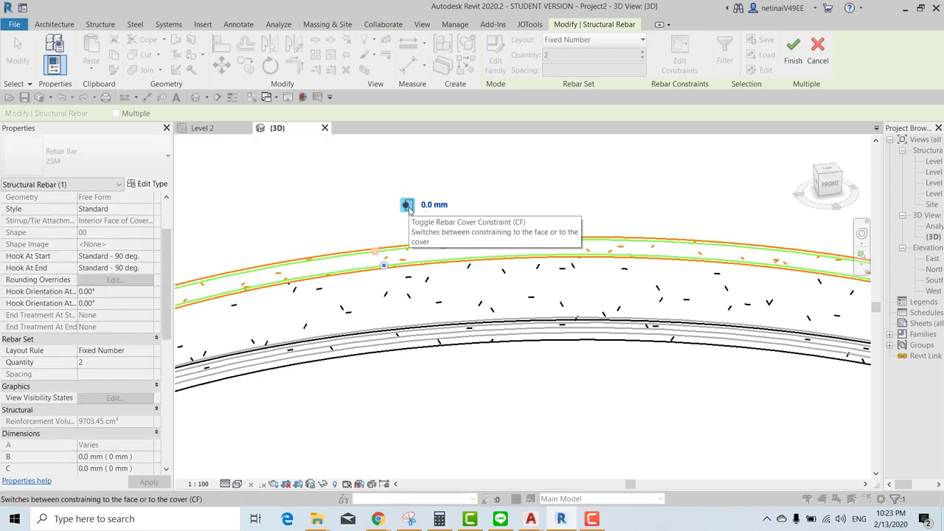
pyautogui.click(408, 208)
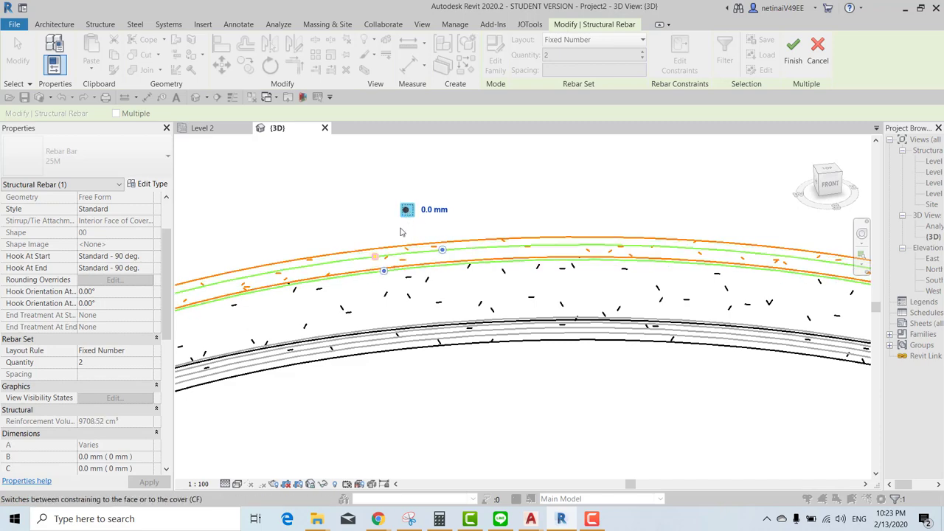
# Set the handle's offset to -35.0 mm and finish the constraint edit
pyautogui.click(439, 210)
pyautogui.write('-3')
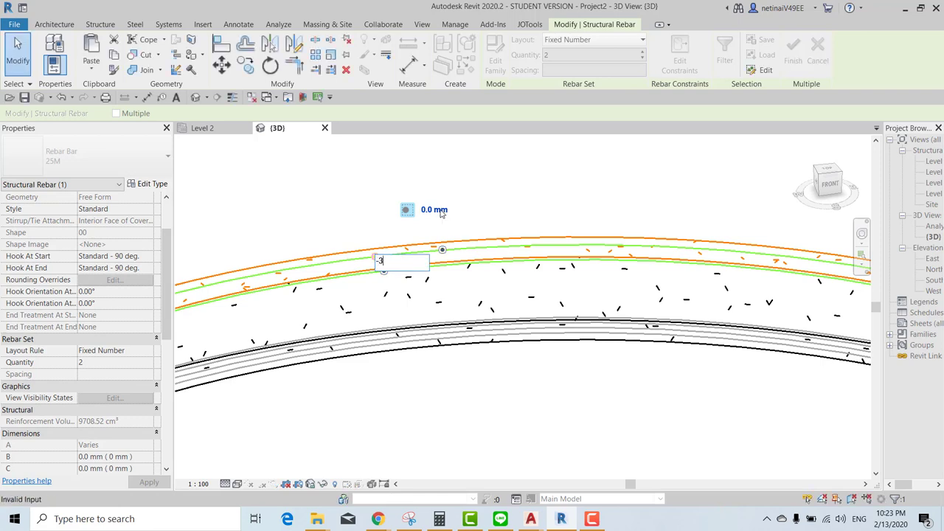
pyautogui.write('5')
pyautogui.press('Return')
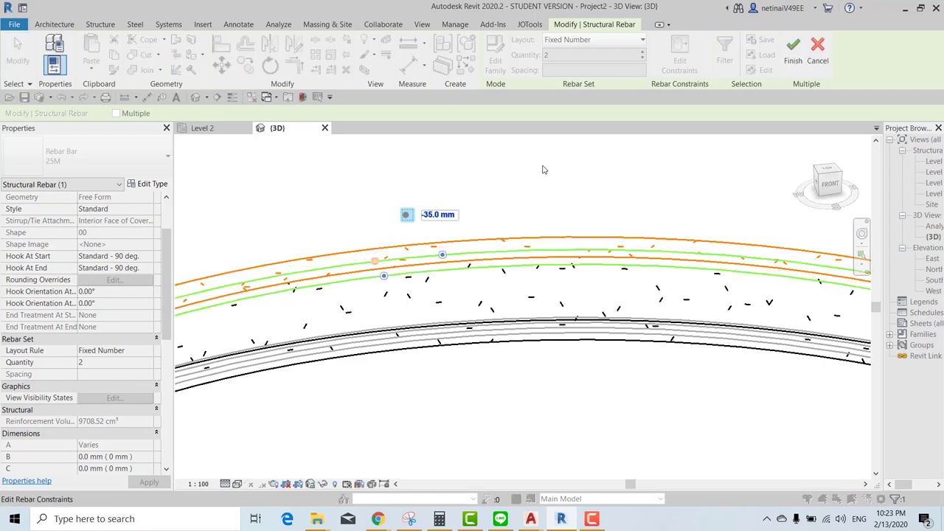
pyautogui.click(790, 63)
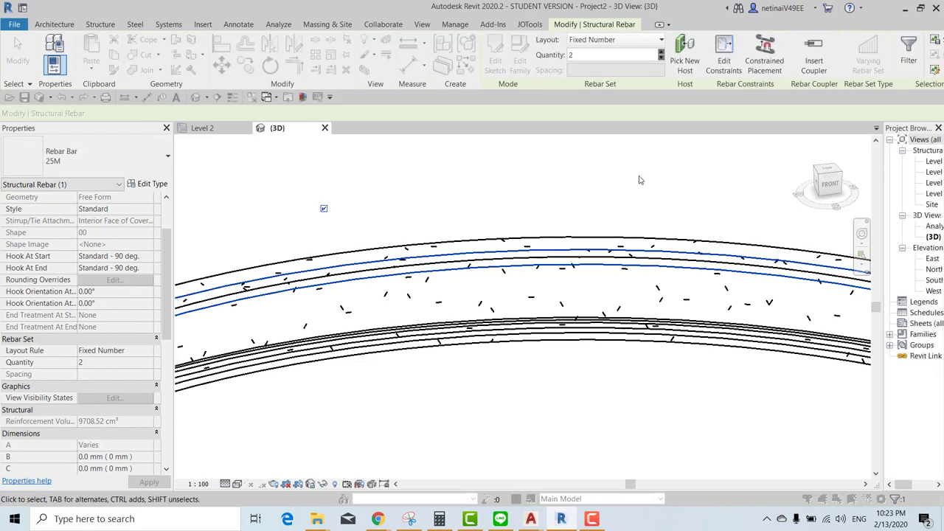
pyautogui.scroll(-5, 502, 308)
pyautogui.click(501, 308)
pyautogui.moveTo(472, 303)
pyautogui.keyDown('shift'); pyautogui.mouseDown(button='middle')
pyautogui.moveTo(407, 235)
pyautogui.moveTo(383, 241)
pyautogui.moveTo(450, 303)
pyautogui.moveTo(401, 391)
pyautogui.moveTo(310, 244)
pyautogui.moveTo(302, 212)
pyautogui.mouseUp(button='middle'); pyautogui.keyUp('shift')
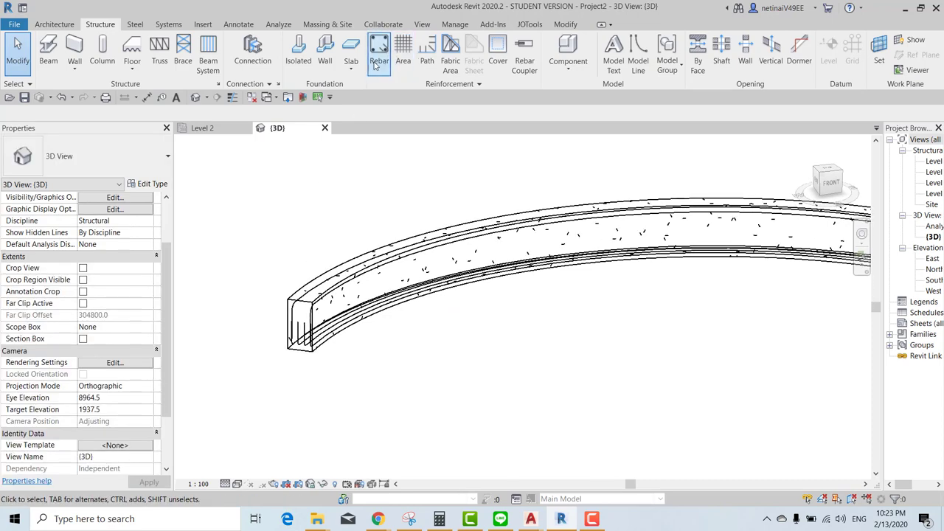
# Create free-form top bars from the beam's top face and end faces, Fixed Number layout, quantity 4
pyautogui.scroll(2, 299, 255)
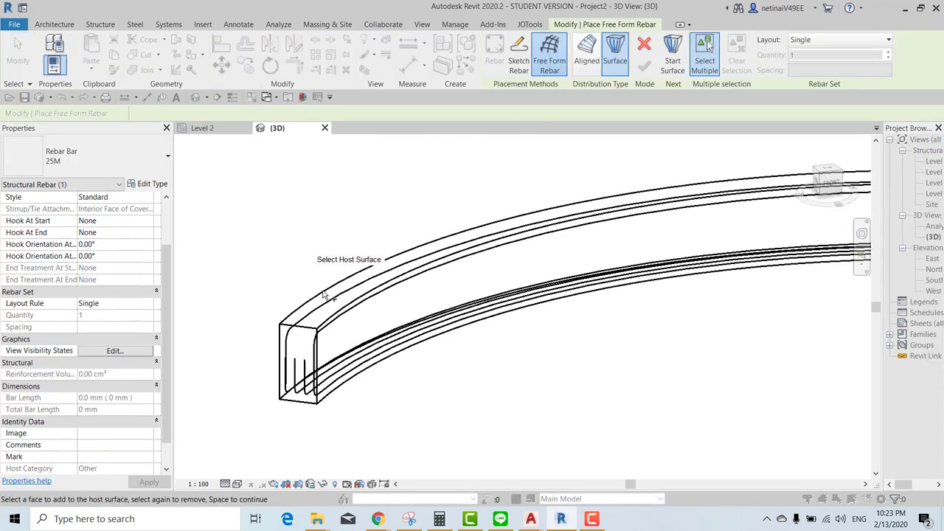
pyautogui.click(318, 295)
pyautogui.press('space')
pyautogui.scroll(2, 284, 284)
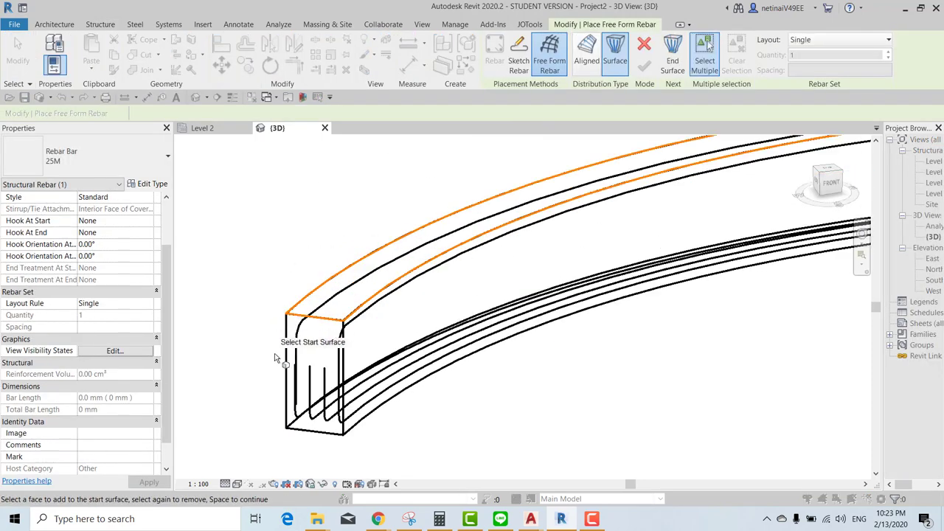
pyautogui.click(289, 391)
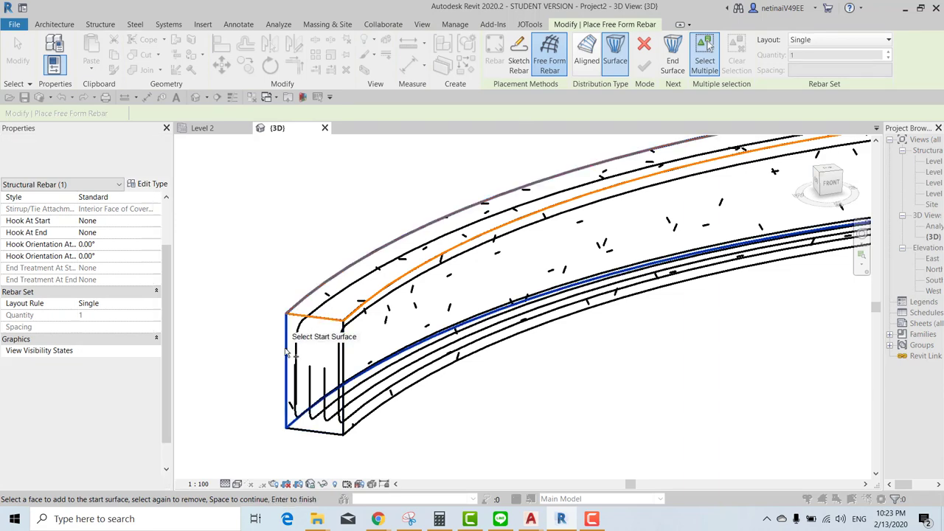
pyautogui.press('space')
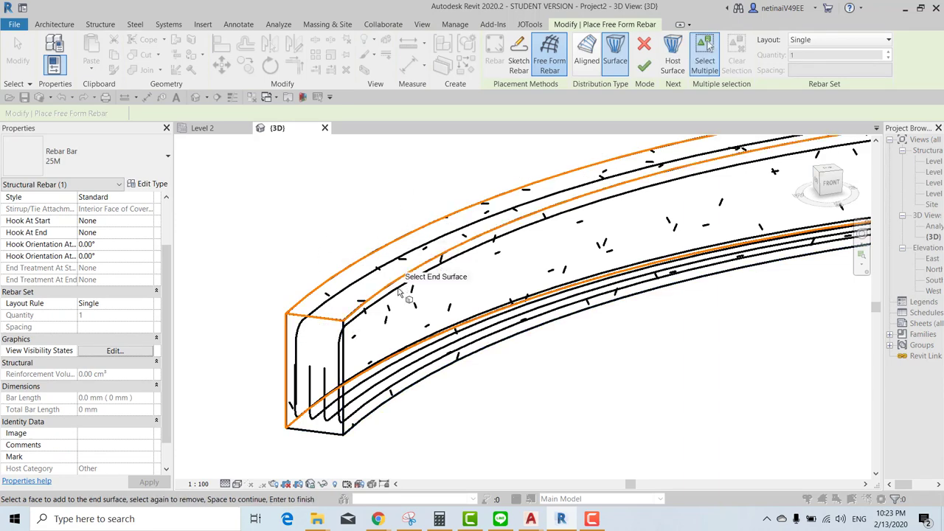
pyautogui.scroll(-1, 362, 206)
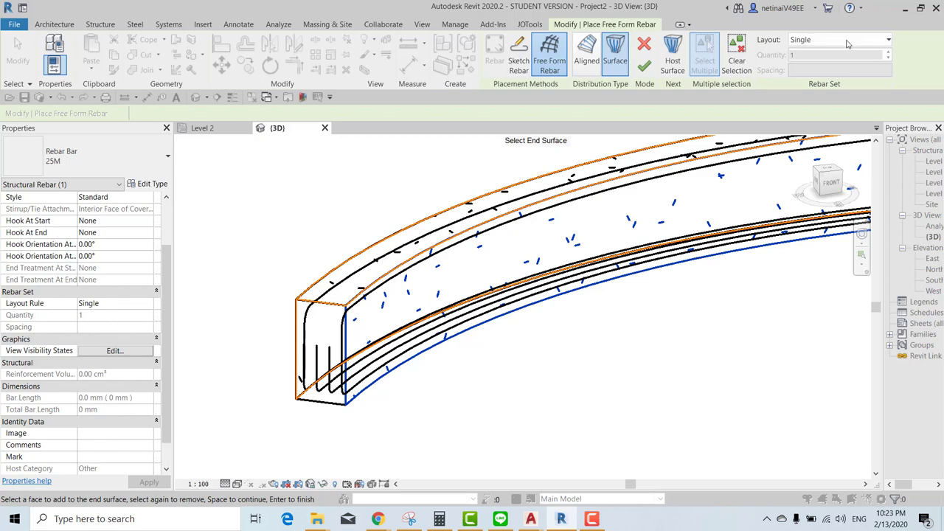
pyautogui.click(848, 41)
pyautogui.click(829, 65)
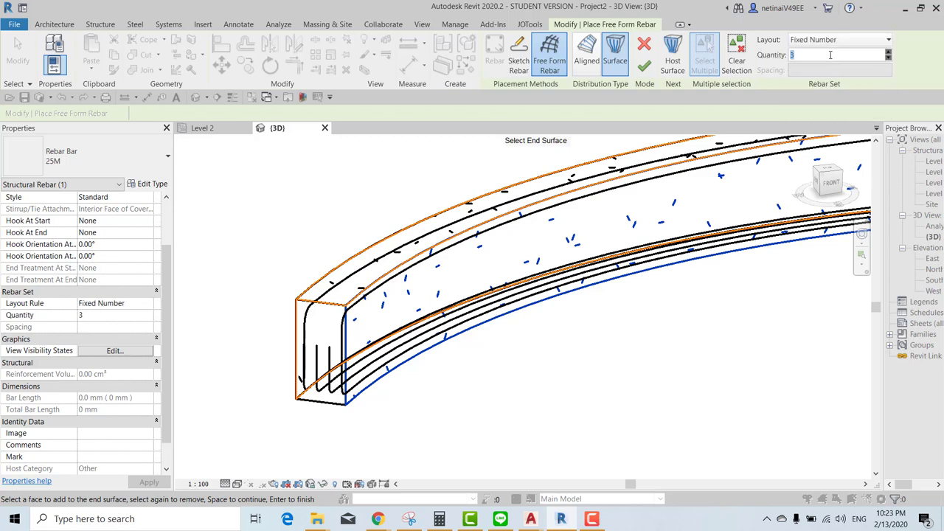
pyautogui.write('4')
pyautogui.click(652, 65)
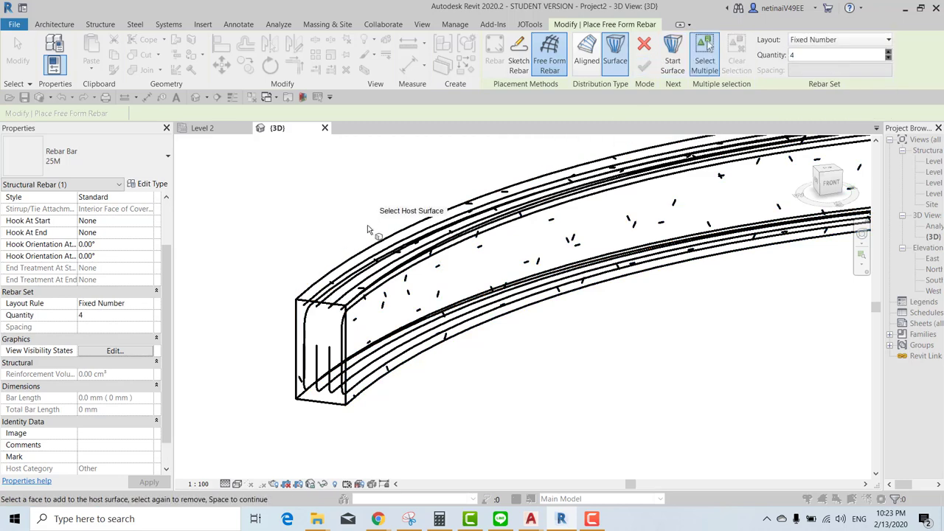
pyautogui.press('Escape')
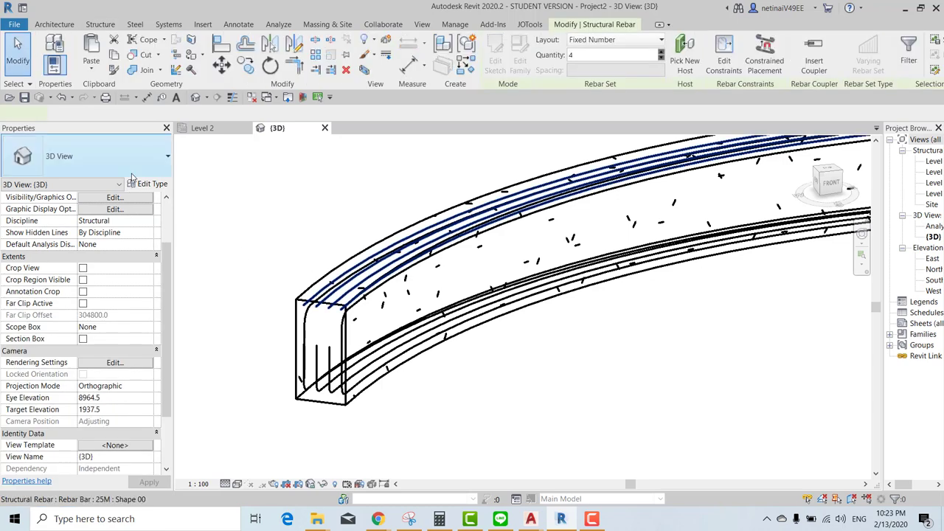
# Give the new top bar set Standard Hook - 90 deg. at start and end
pyautogui.click(334, 284)
pyautogui.click(148, 256)
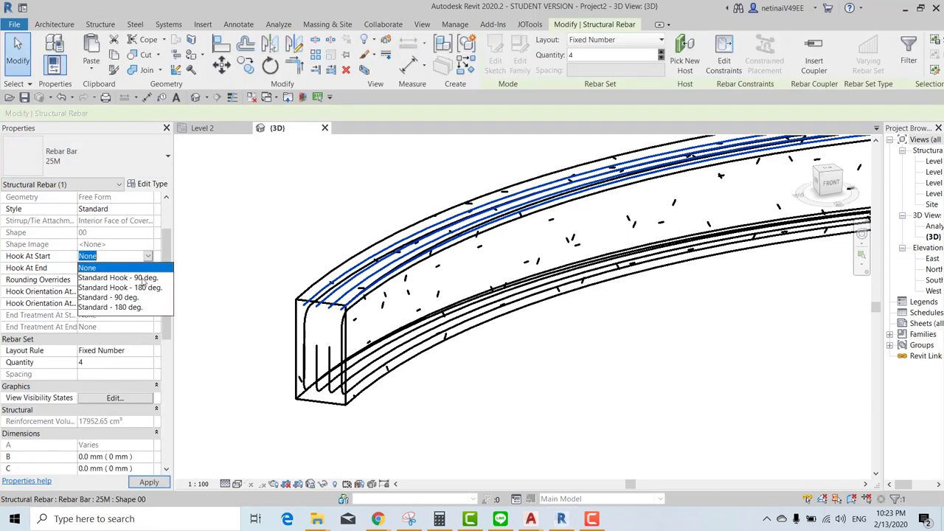
pyautogui.click(122, 289)
pyautogui.click(140, 267)
pyautogui.click(133, 290)
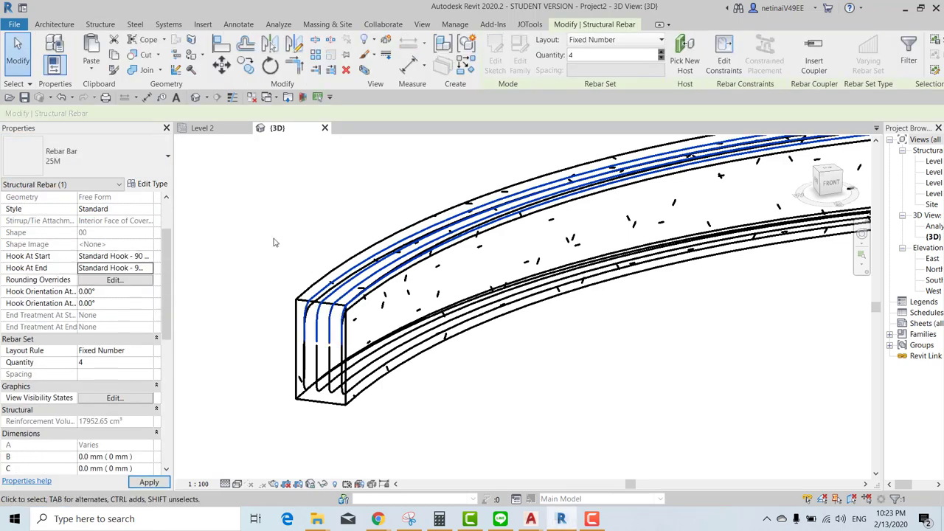
pyautogui.press('Escape')
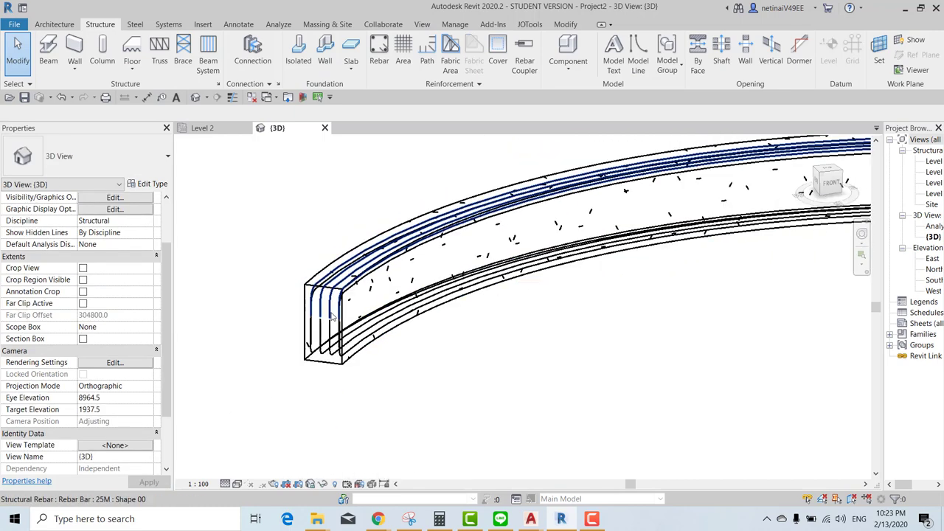
# Window-select the beam and filter the selection down to Structural Rebar only
pyautogui.scroll(-3, 354, 280)
pyautogui.moveTo(447, 396); pyautogui.dragTo(290, 173)
pyautogui.click(494, 52)
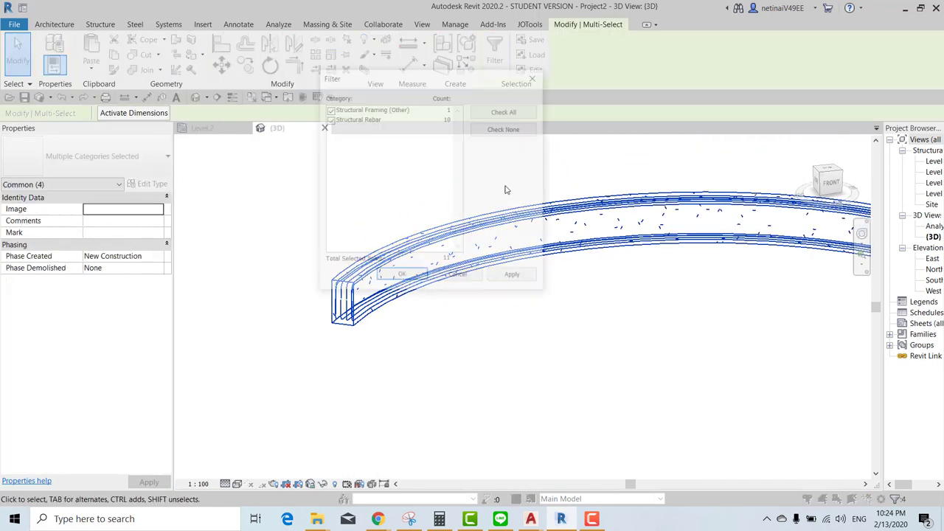
pyautogui.click(505, 128)
pyautogui.click(329, 118)
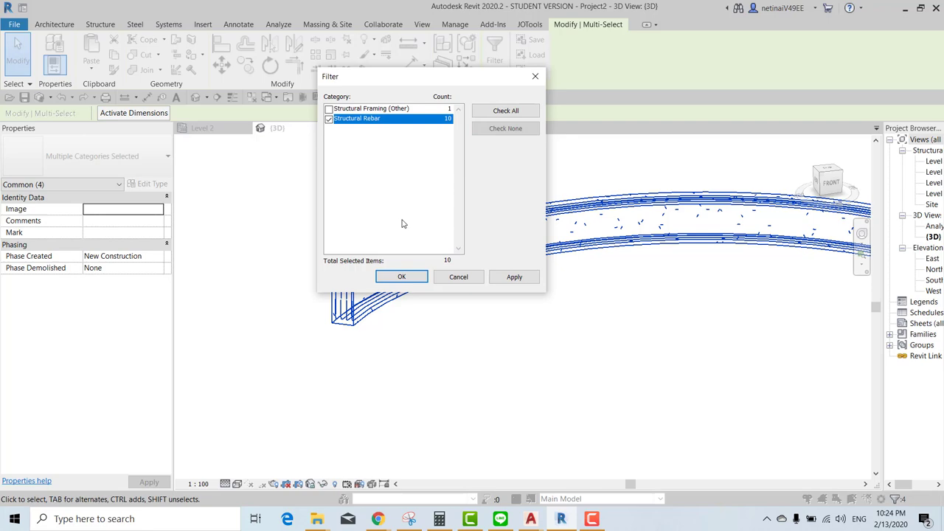
pyautogui.click(402, 277)
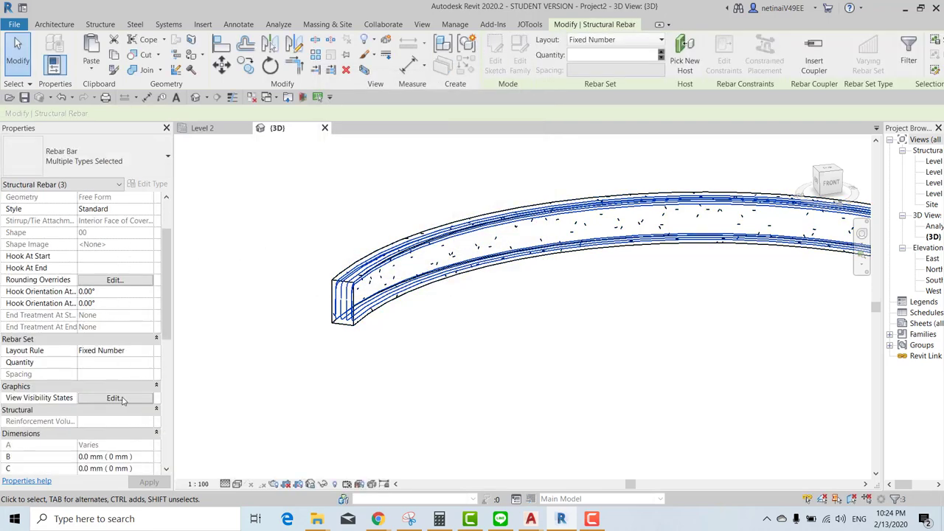
# Set the selected rebar to View unobscured and View as solid for the {3D} view
pyautogui.click(110, 398)
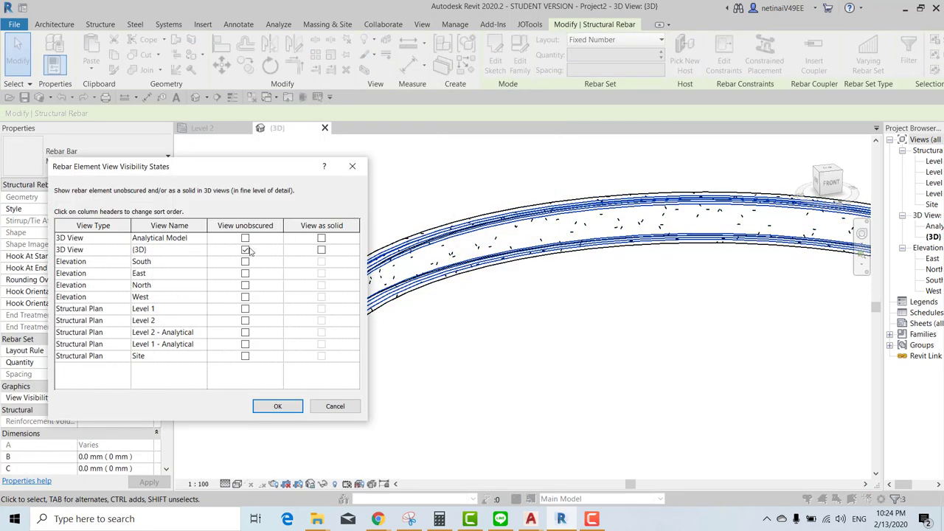
pyautogui.click(320, 250)
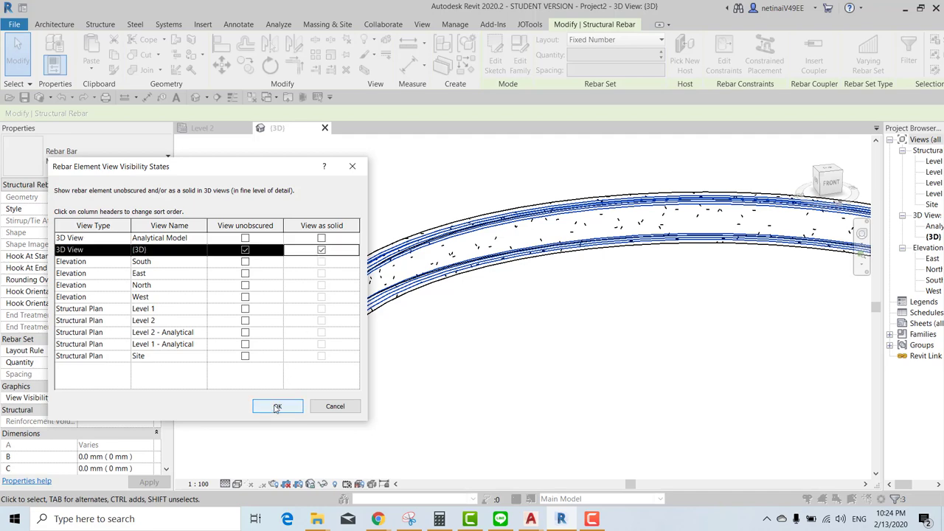
pyautogui.press('Return')
pyautogui.moveTo(376, 379)
pyautogui.keyDown('shift'); pyautogui.mouseDown(button='middle')
pyautogui.moveTo(402, 332)
pyautogui.moveTo(288, 200)
pyautogui.mouseUp(button='middle'); pyautogui.keyUp('shift')
pyautogui.press('Escape')
pyautogui.scroll(3, 285, 253)
# Switch the beam's 3D view to the Shaded visual style
pyautogui.scroll(3, 307, 272)
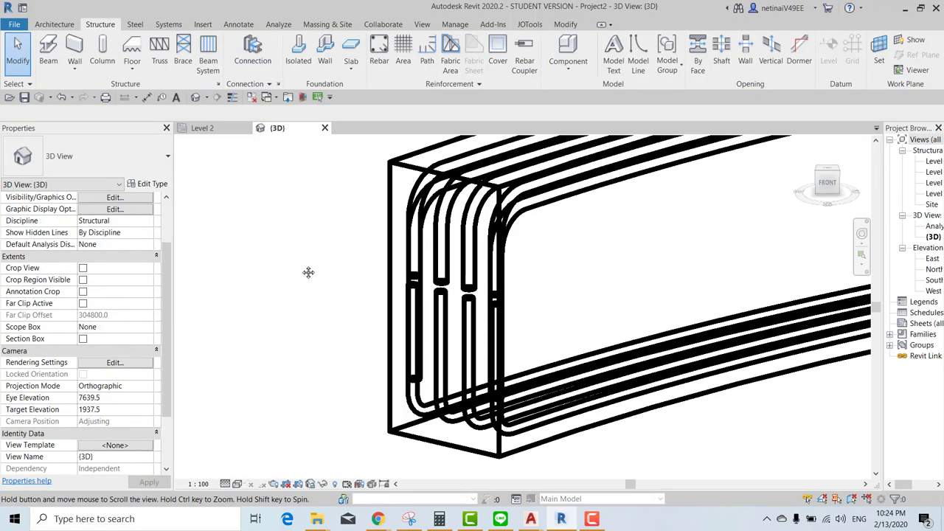
pyautogui.scroll(-1, 281, 384)
pyautogui.keyDown('shift'); pyautogui.moveTo(249, 481); pyautogui.dragTo(250, 448, button='middle'); pyautogui.keyUp('shift')
pyautogui.click(237, 484)
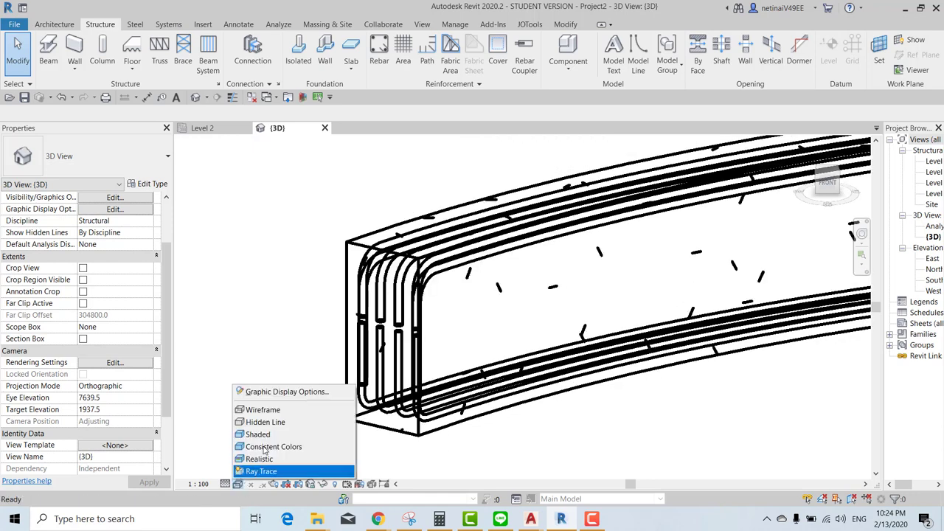
pyautogui.click(273, 434)
pyautogui.moveTo(555, 394)
pyautogui.keyDown('shift'); pyautogui.mouseDown(button='middle')
pyautogui.moveTo(453, 342)
pyautogui.moveTo(571, 384)
pyautogui.moveTo(302, 318)
pyautogui.mouseUp(button='middle'); pyautogui.keyUp('shift')
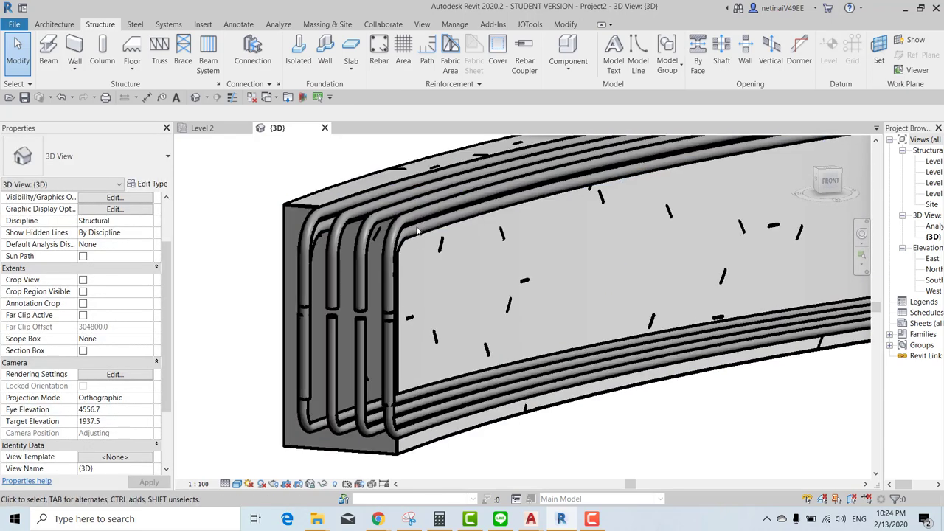
# Give the outer two-bar hooked set a -30 mm host face constraint offset
pyautogui.click(446, 274)
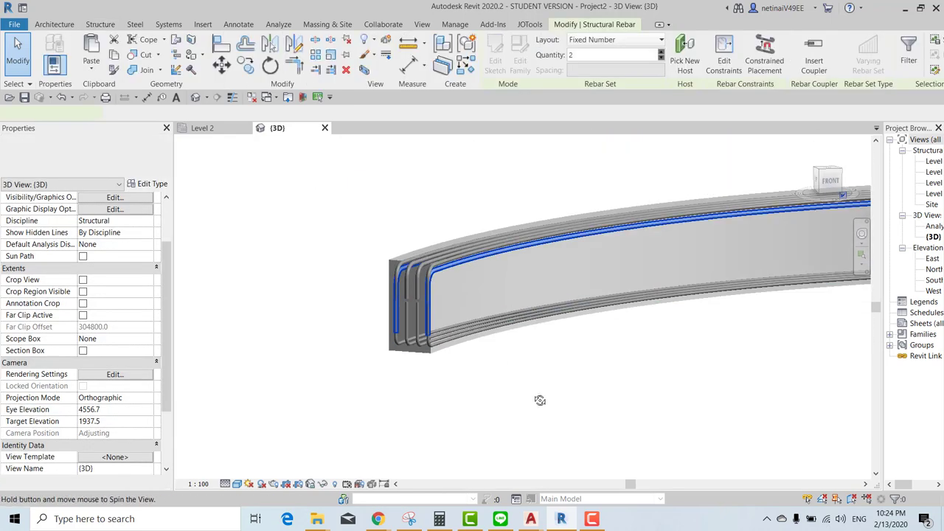
pyautogui.moveTo(445, 273)
pyautogui.keyDown('shift'); pyautogui.mouseDown(button='middle')
pyautogui.moveTo(464, 375)
pyautogui.moveTo(493, 246)
pyautogui.moveTo(408, 217)
pyautogui.mouseUp(button='middle'); pyautogui.keyUp('shift')
pyautogui.click(723, 65)
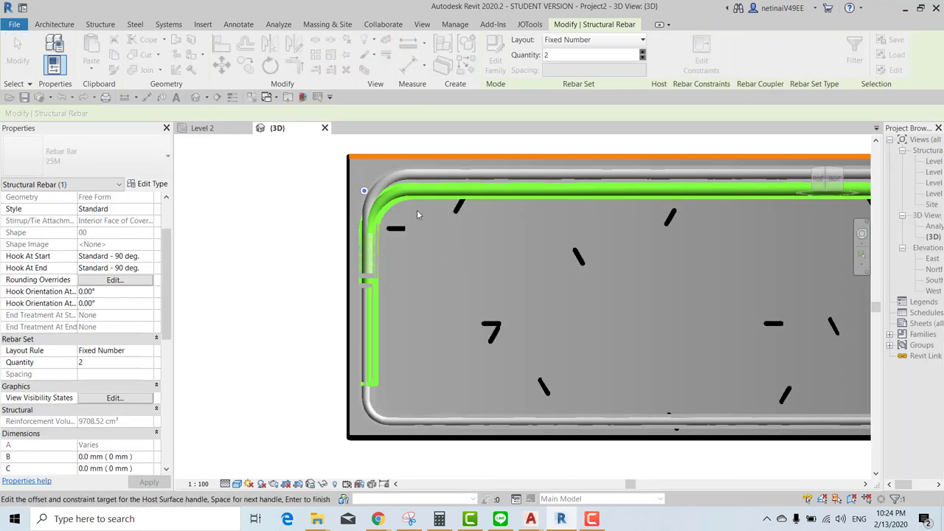
pyautogui.click(422, 144)
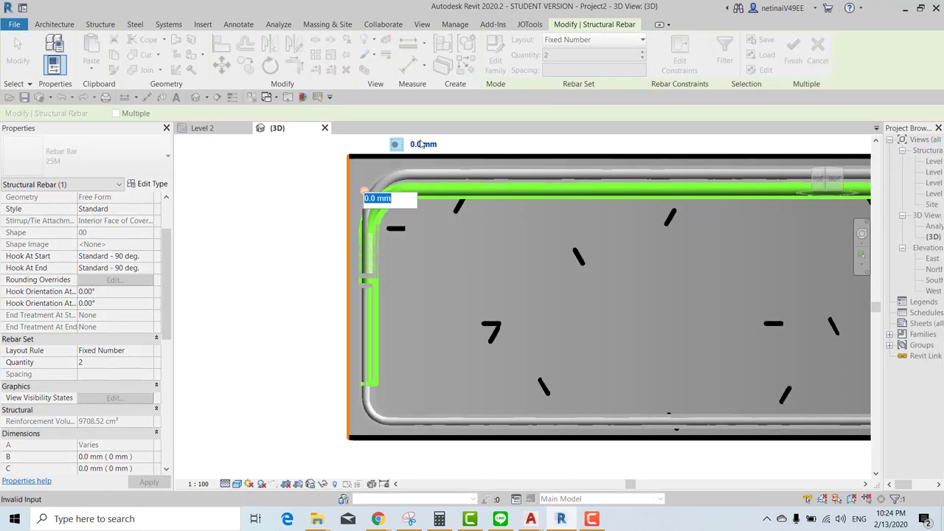
pyautogui.write('0')
pyautogui.press('Return')
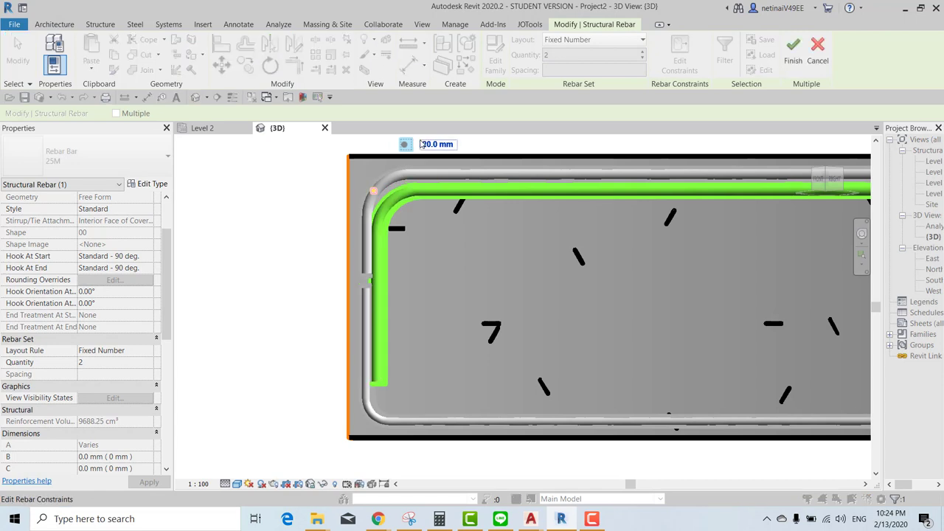
pyautogui.click(431, 146)
pyautogui.write('-30')
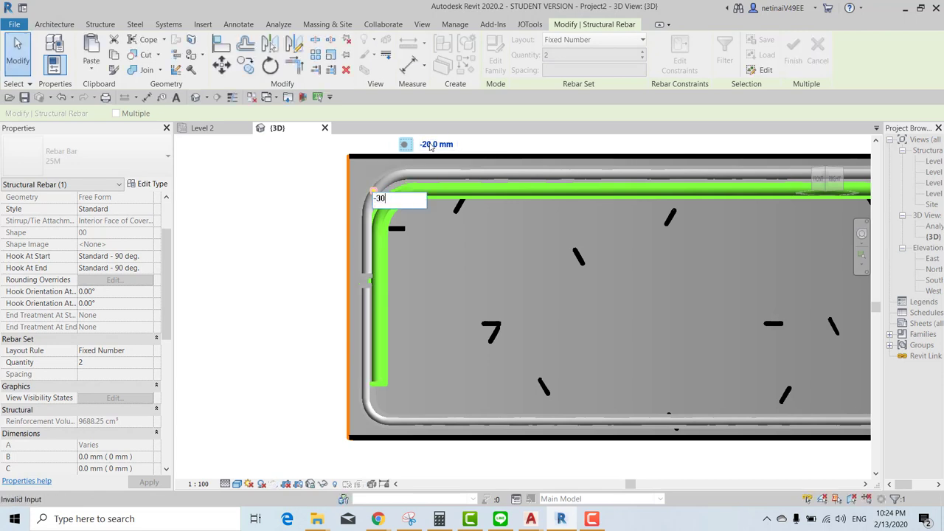
pyautogui.press('Return')
pyautogui.click(793, 53)
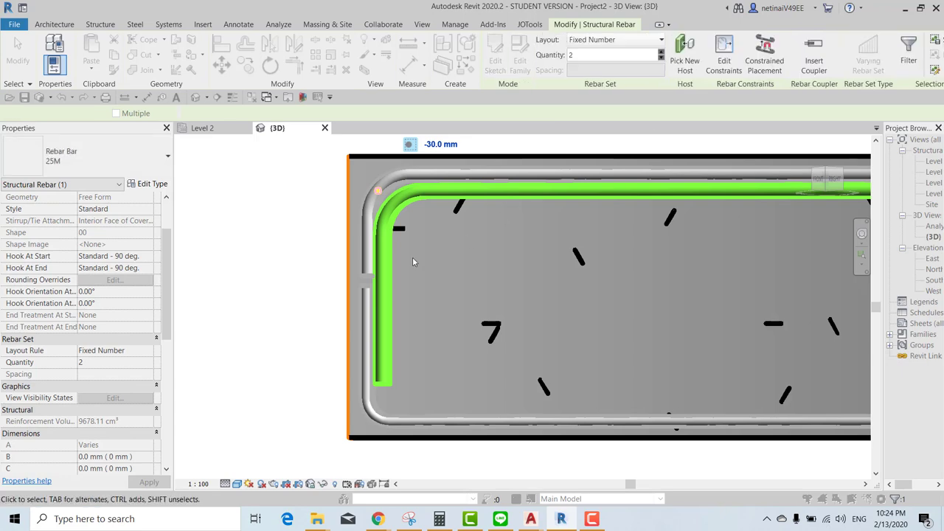
pyautogui.click(276, 249)
pyautogui.scroll(-3, 371, 340)
pyautogui.keyDown('shift'); pyautogui.moveTo(371, 340); pyautogui.dragTo(403, 333, button='middle'); pyautogui.keyUp('shift')
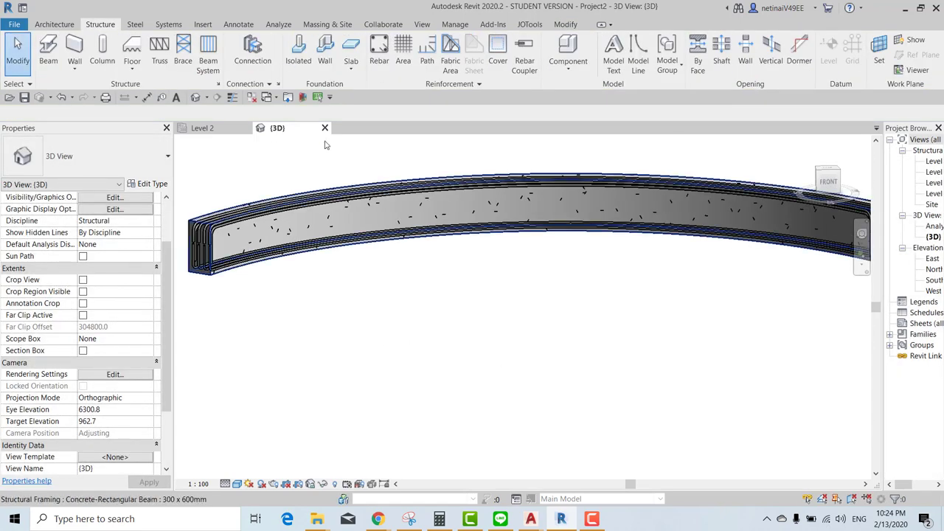
# Show the Level 2 structural plan in Wireframe to reveal the rebar
pyautogui.click(201, 128)
pyautogui.scroll(3, 352, 314)
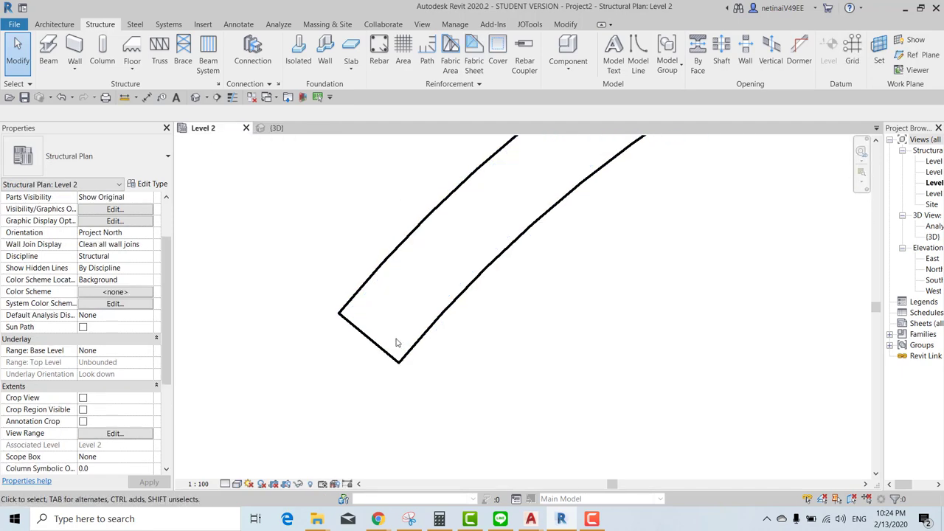
pyautogui.click(240, 484)
pyautogui.click(281, 408)
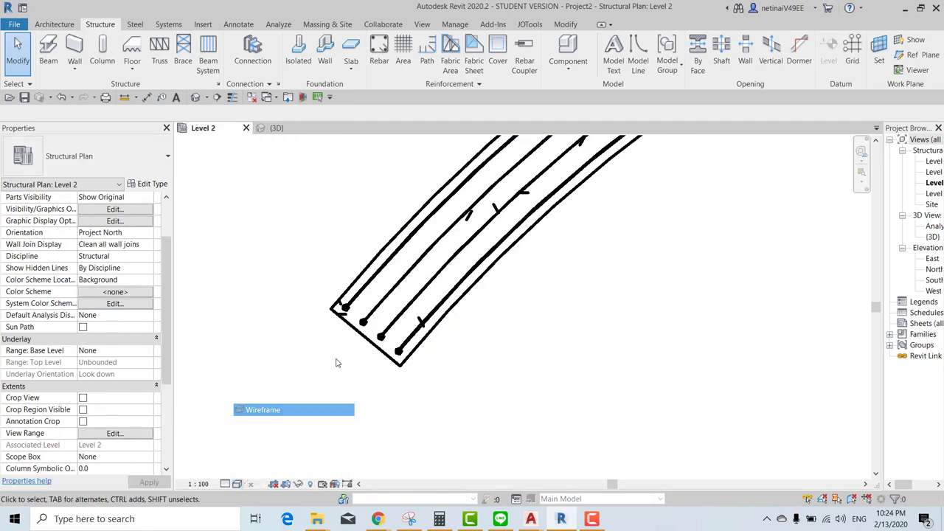
# Set up shaped rebar: M_T1 shape, Far Cover Reference, Perpendicular to Cover, bar size 10M
pyautogui.click(387, 60)
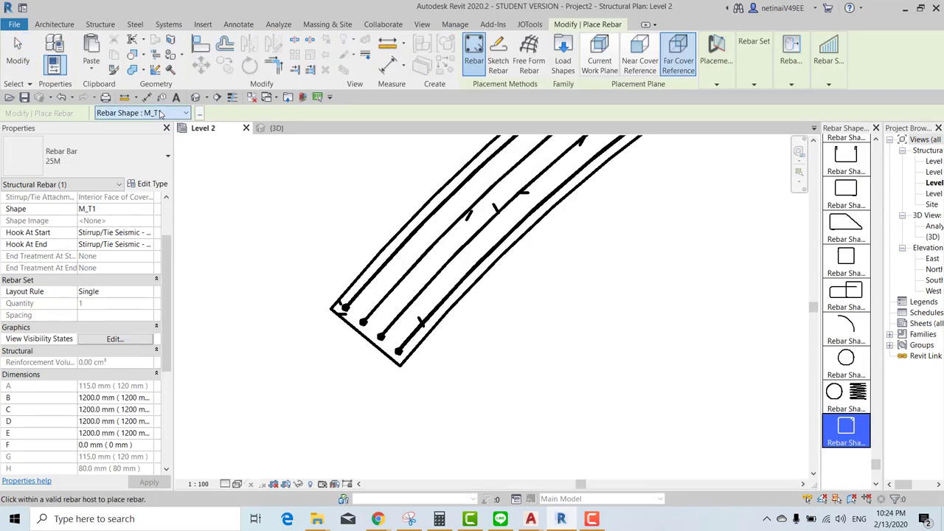
pyautogui.click(160, 115)
pyautogui.click(154, 120)
pyautogui.click(676, 70)
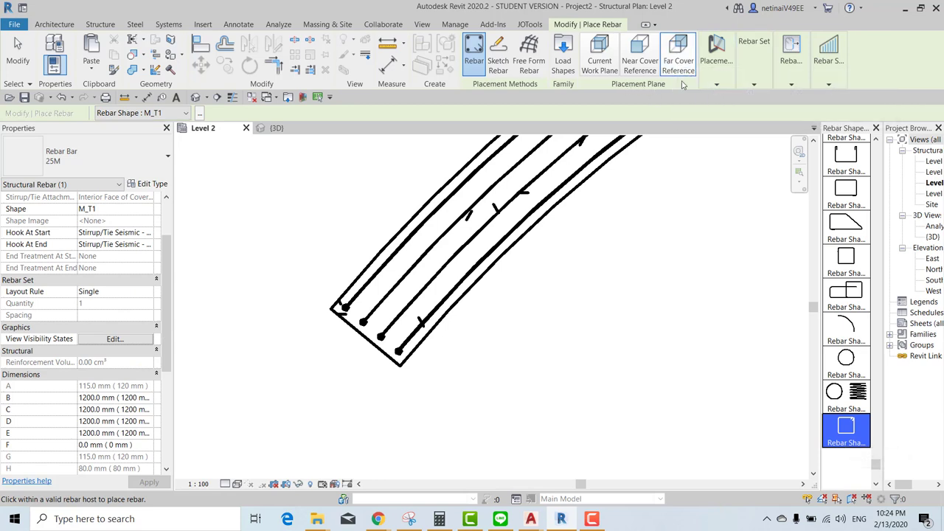
pyautogui.click(720, 82)
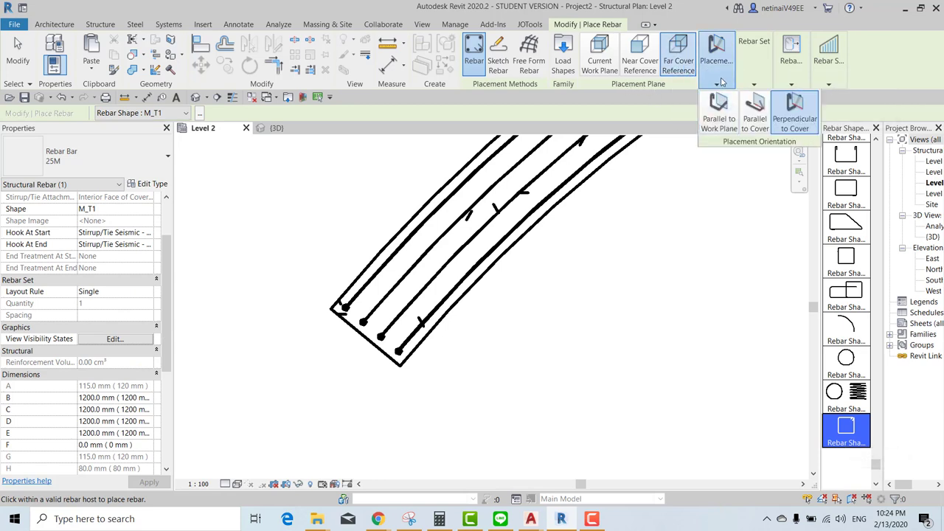
pyautogui.click(758, 79)
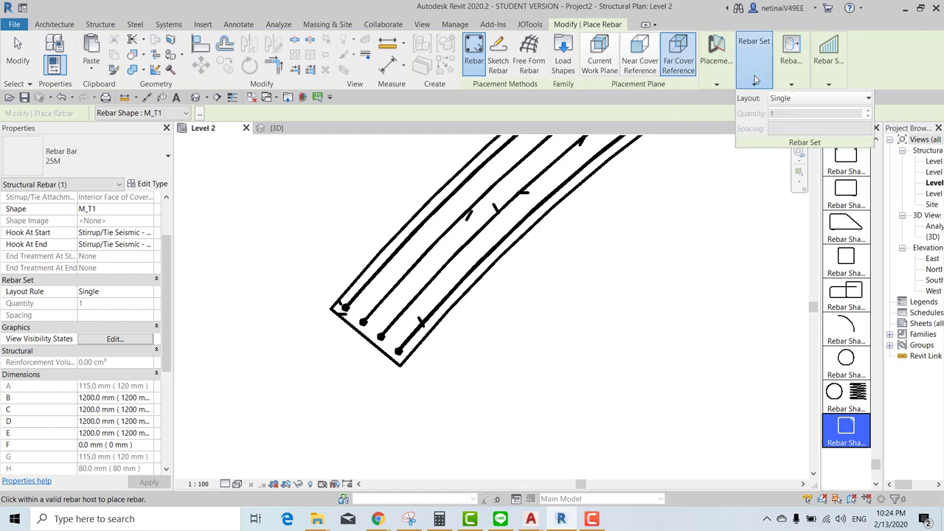
pyautogui.click(85, 156)
pyautogui.scroll(2, 47, 234)
pyautogui.scroll(4, 47, 234)
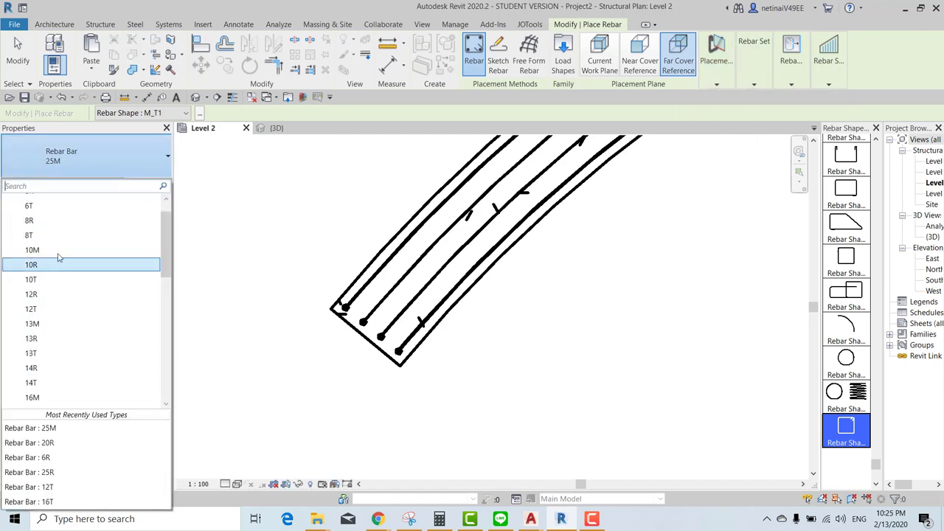
pyautogui.scroll(1, 47, 233)
pyautogui.click(32, 250)
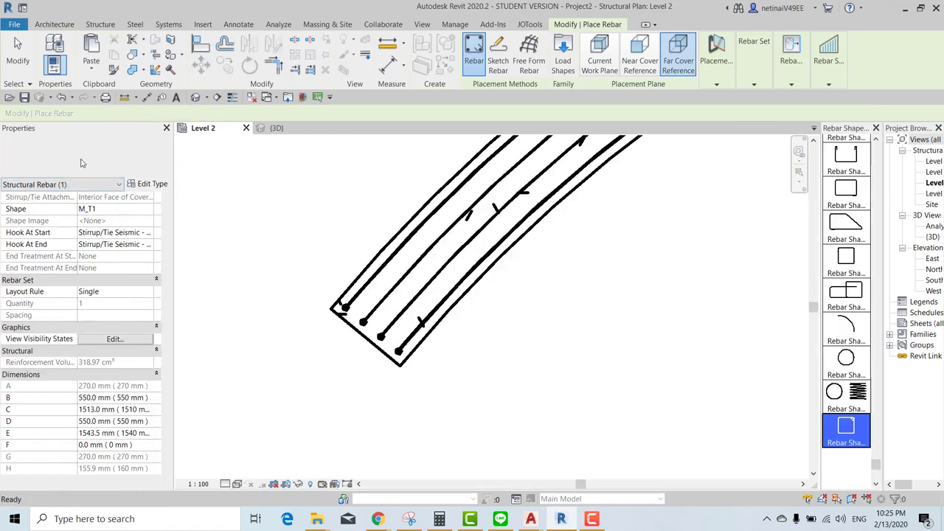
pyautogui.scroll(2, 486, 375)
pyautogui.scroll(2, 477, 397)
pyautogui.scroll(1, 457, 304)
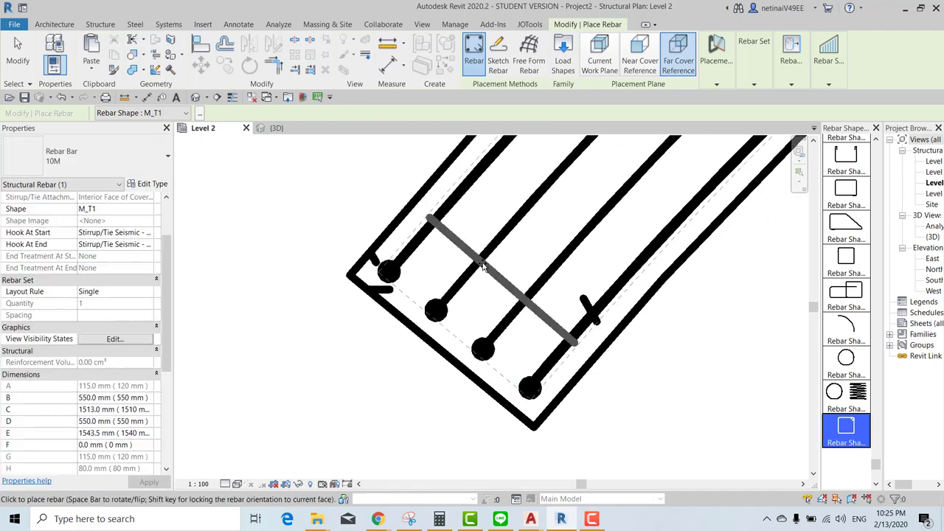
# Place the rotated stirrup across the four bar ends and check it in the 3D view
pyautogui.press('space')
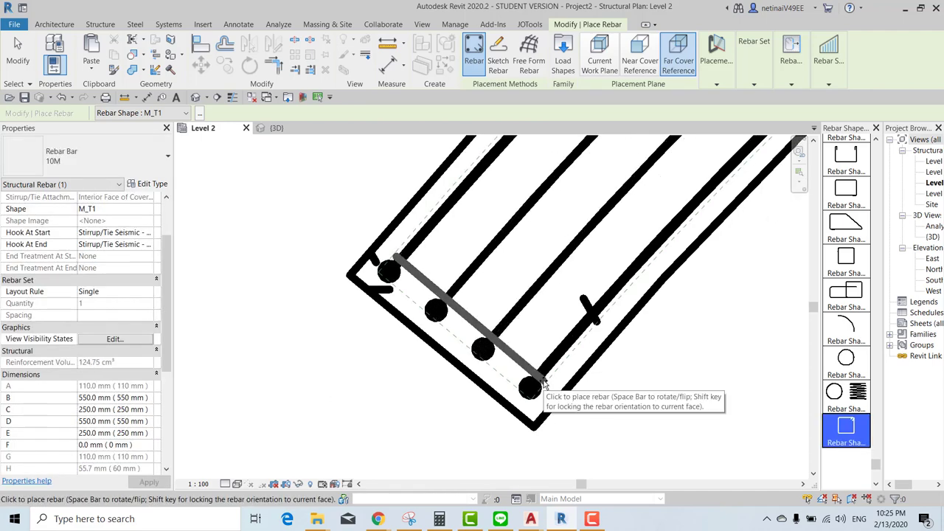
pyautogui.click(544, 377)
pyautogui.press('Escape')
pyautogui.press('Escape')
pyautogui.scroll(-5, 450, 275)
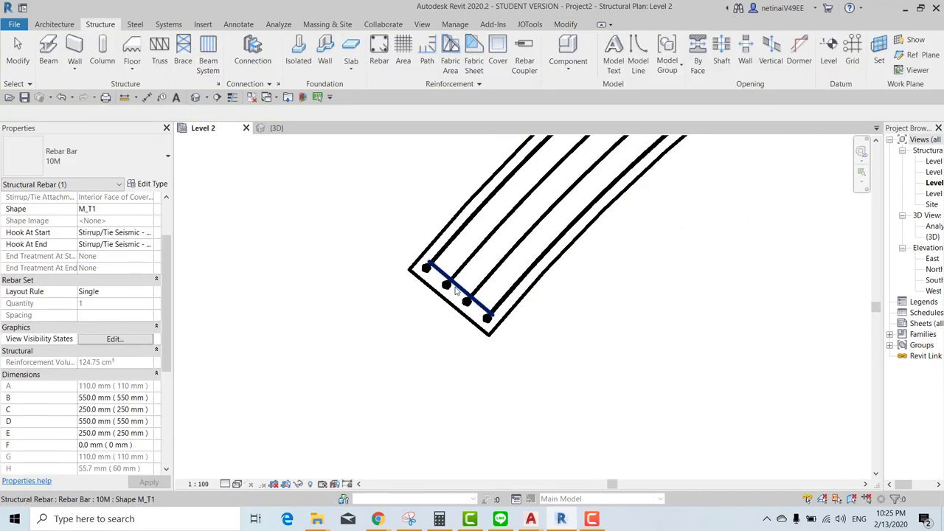
pyautogui.click(276, 127)
pyautogui.scroll(2, 312, 276)
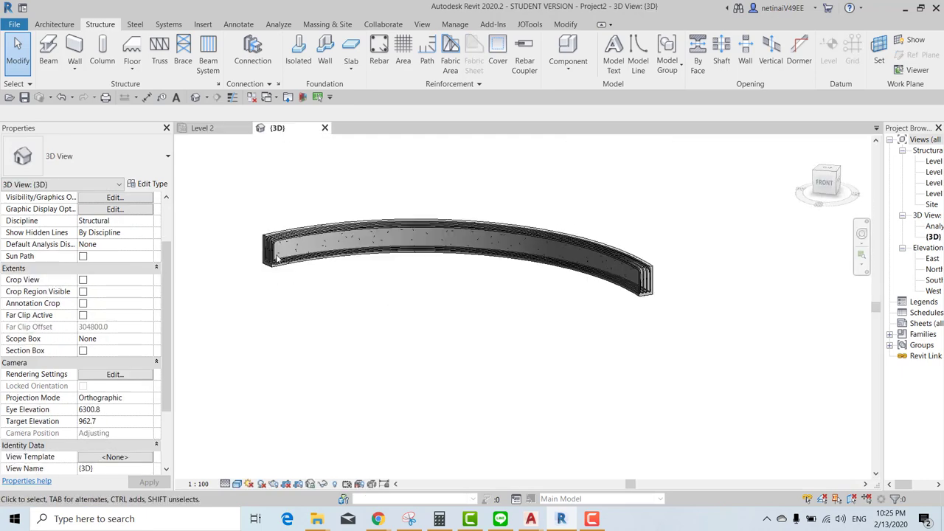
pyautogui.scroll(3, 312, 276)
pyautogui.scroll(3, 312, 275)
pyautogui.scroll(2, 340, 287)
pyautogui.scroll(-4, 365, 288)
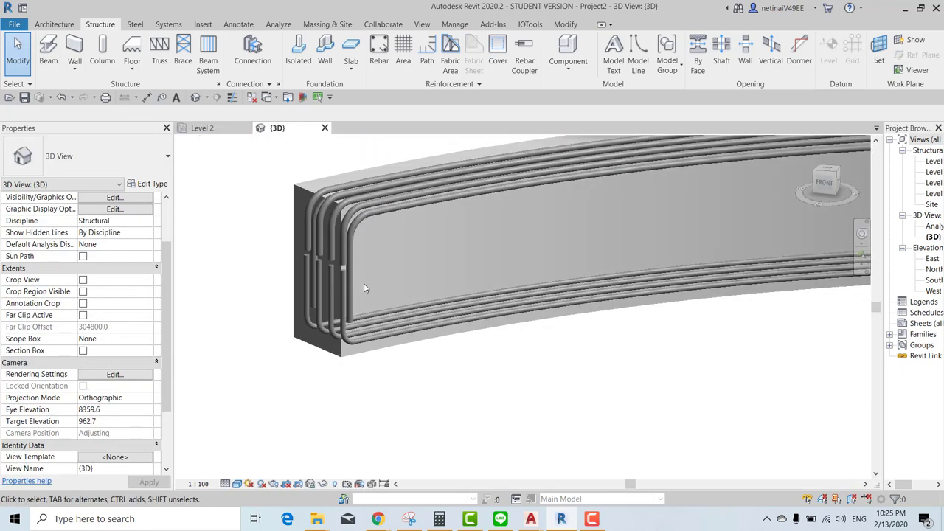
pyautogui.scroll(-1, 365, 288)
pyautogui.click(202, 128)
pyautogui.scroll(2, 329, 265)
# Set the selected stirrup to View as solid in the 3D view
pyautogui.scroll(1, 325, 280)
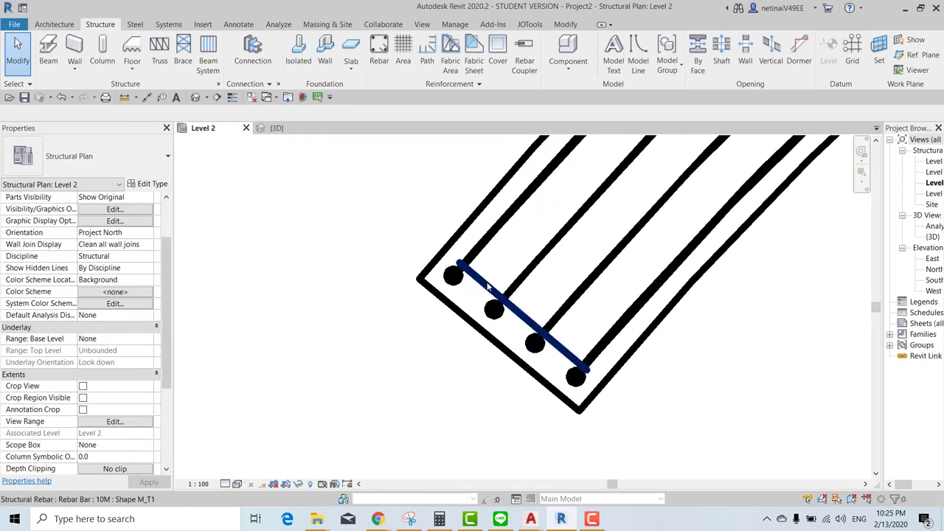
pyautogui.click(480, 281)
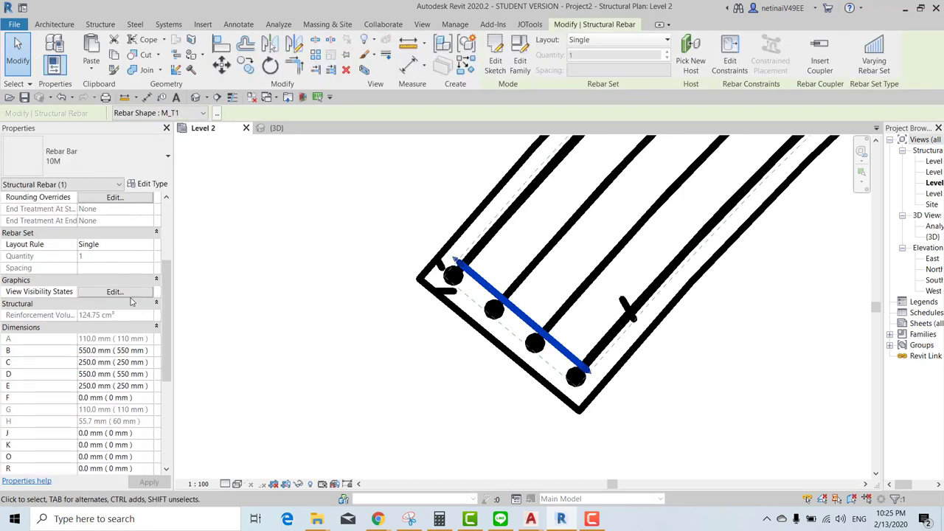
pyautogui.click(118, 293)
pyautogui.click(321, 249)
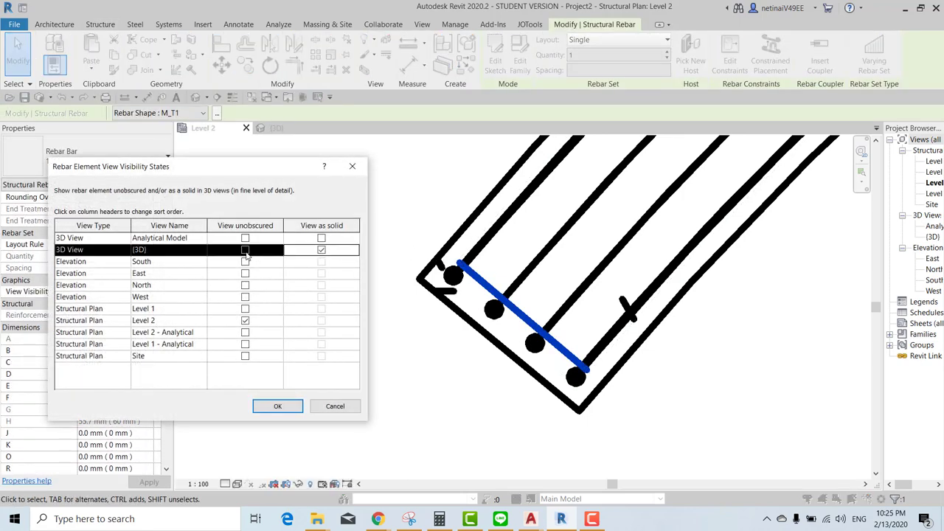
pyautogui.click(278, 406)
# Inspect the solid stirrup at the beam end in 3D, then return to the Level 2 plan
pyautogui.click(278, 128)
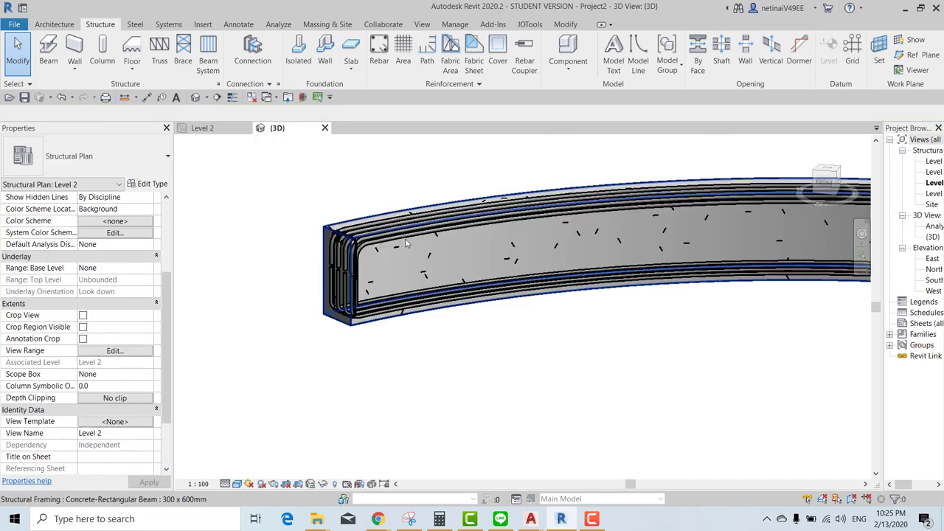
pyautogui.scroll(2, 367, 251)
pyautogui.scroll(3, 367, 250)
pyautogui.scroll(2, 367, 251)
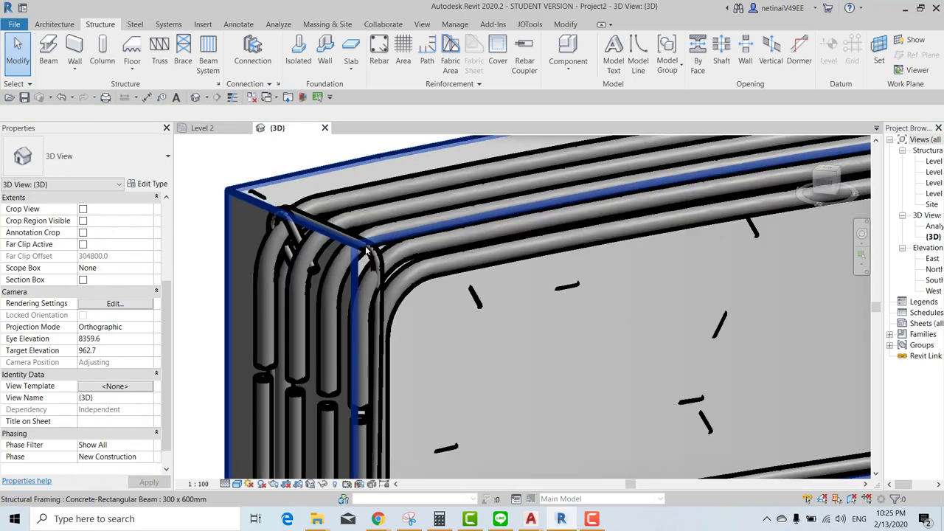
pyautogui.click(413, 251)
pyautogui.press('Escape')
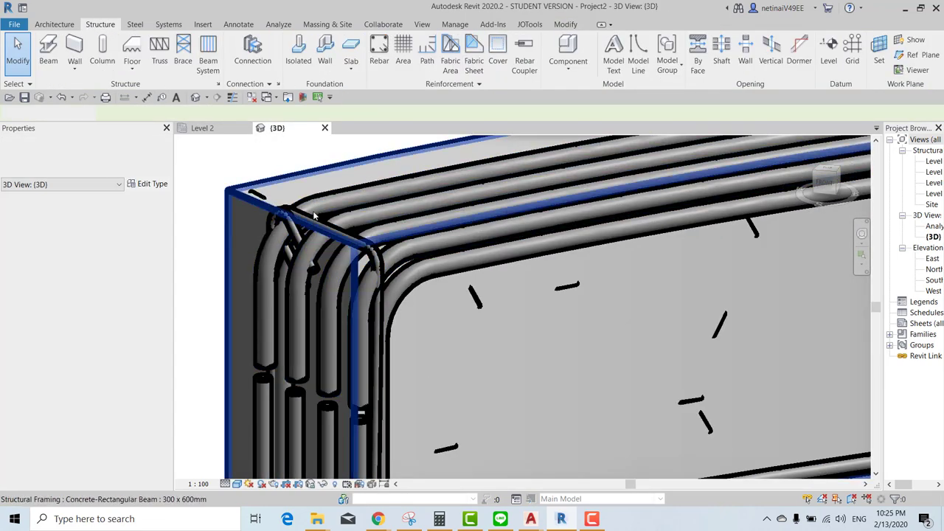
pyautogui.click(383, 191)
pyautogui.scroll(-4, 384, 191)
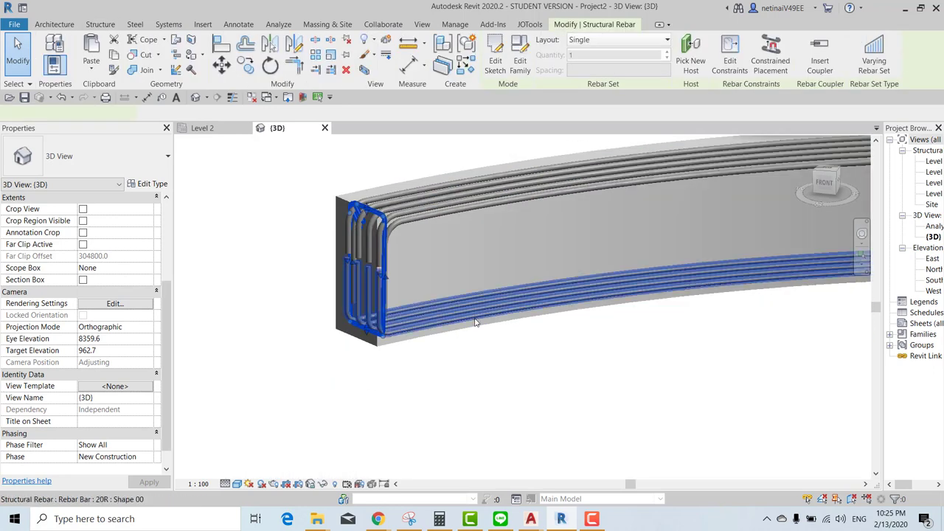
pyautogui.keyDown('shift'); pyautogui.moveTo(383, 191); pyautogui.dragTo(260, 128, button='middle'); pyautogui.keyUp('shift')
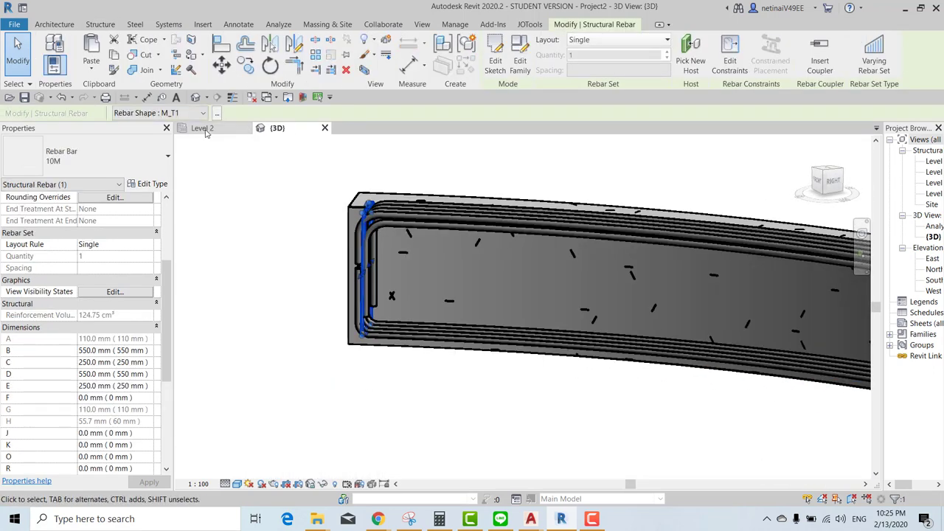
pyautogui.hotkey('ctrl', 'Tab')
pyautogui.scroll(-3, 327, 306)
pyautogui.scroll(-2, 327, 331)
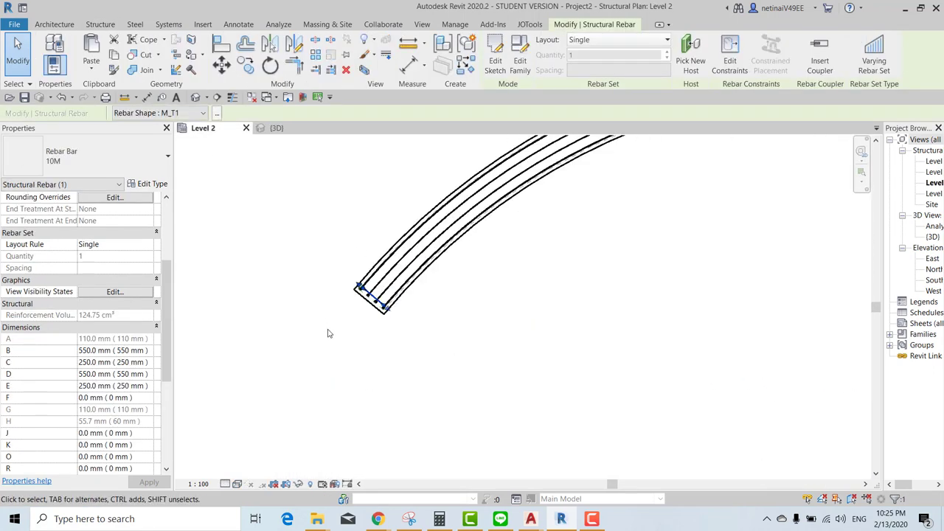
pyautogui.scroll(-2, 330, 331)
pyautogui.press('Escape')
pyautogui.scroll(3, 401, 317)
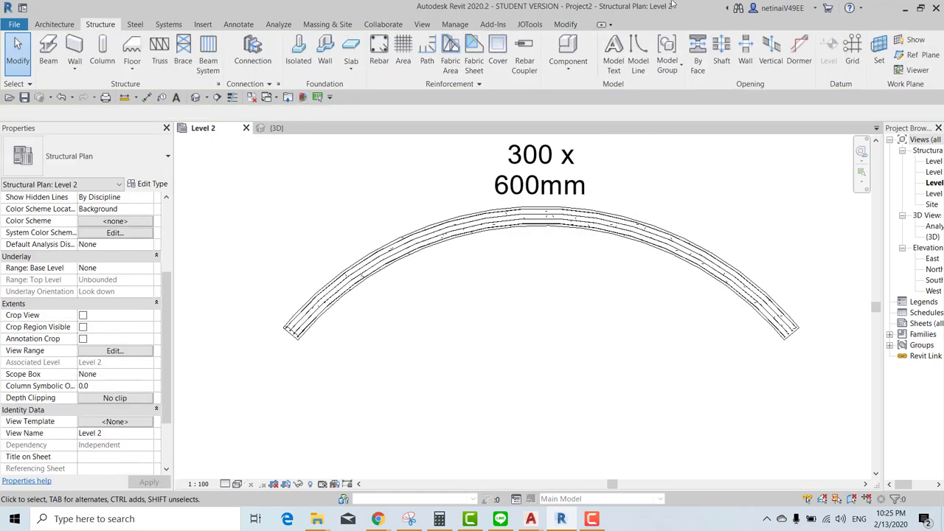
pyautogui.click(459, 25)
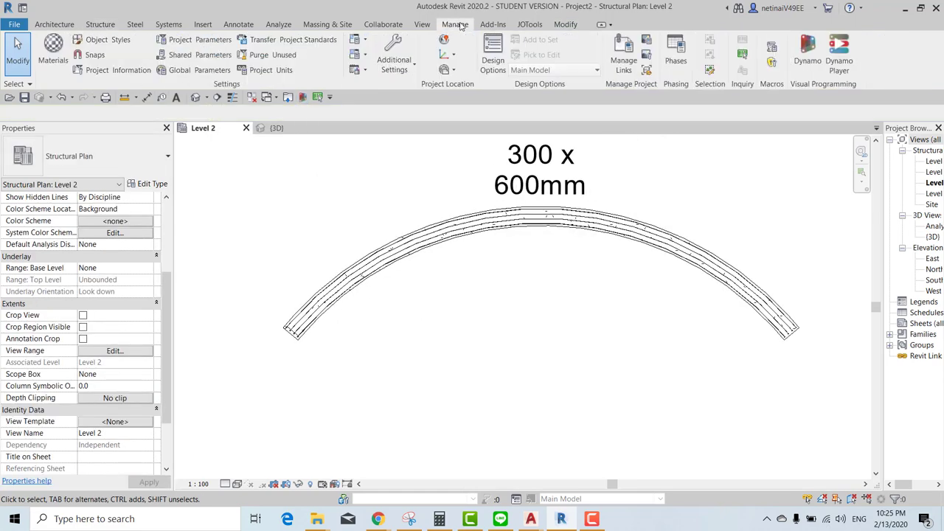
pyautogui.click(88, 56)
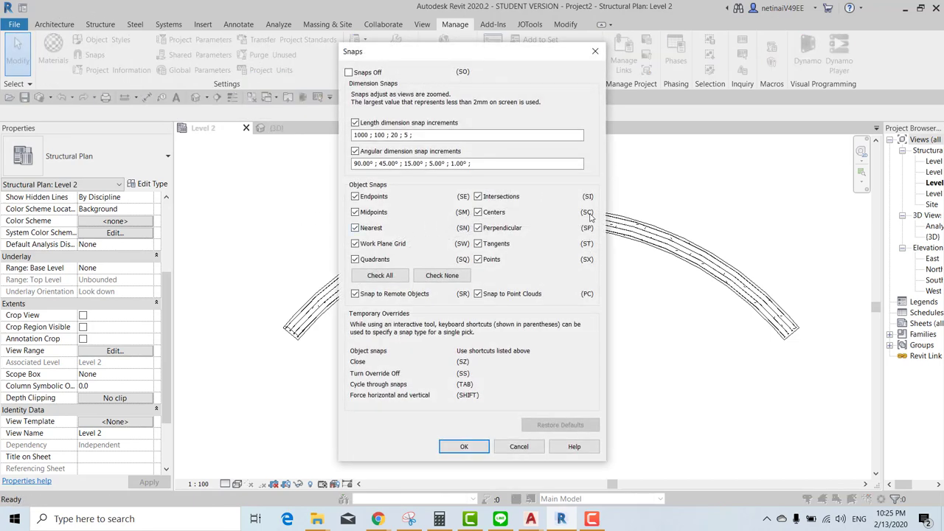
pyautogui.click(596, 53)
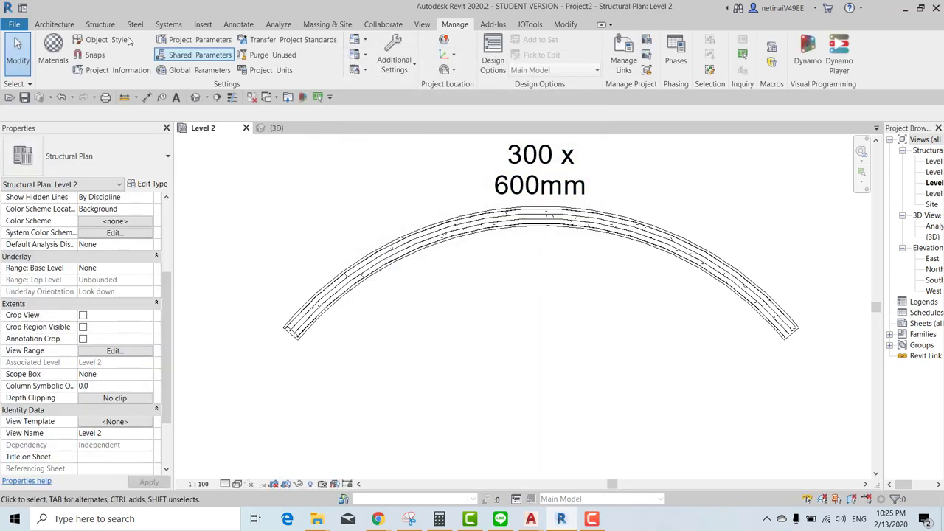
pyautogui.scroll(3, 295, 331)
pyautogui.scroll(3, 301, 332)
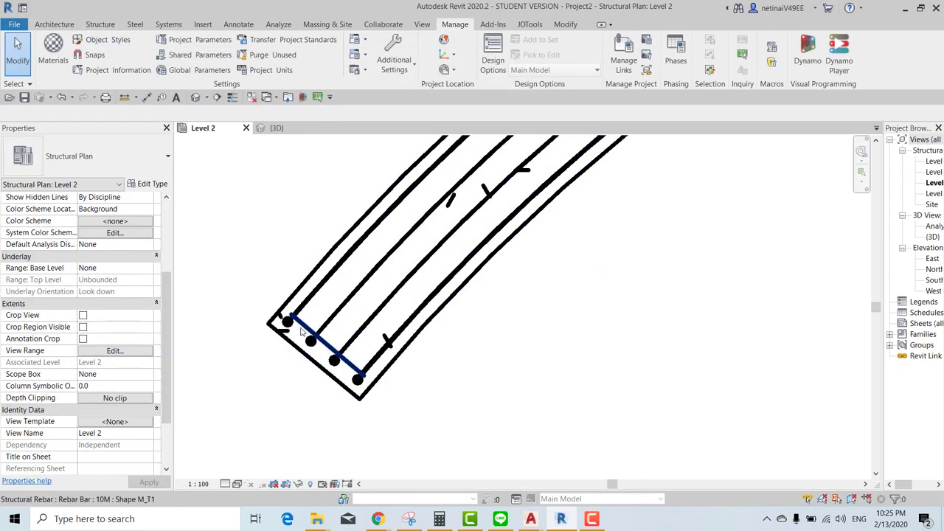
# Select the stirrup and start a radial array (AR) with its centre at the arc's centre point
pyautogui.click(461, 386)
pyautogui.scroll(-4, 461, 387)
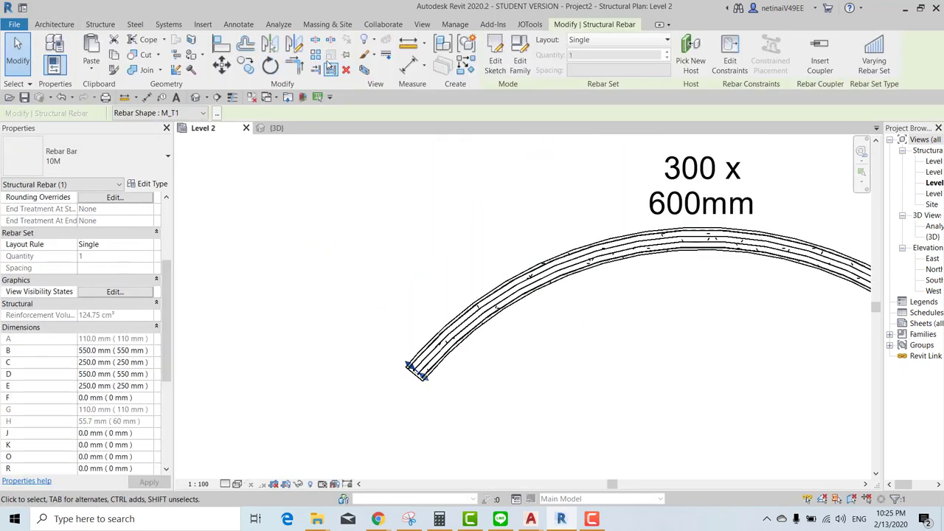
pyautogui.press('a')
pyautogui.press('r')
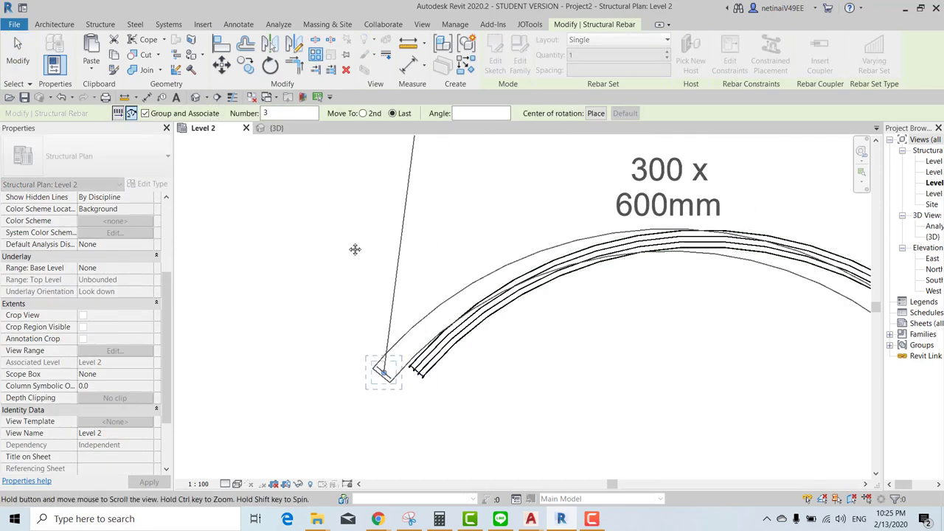
pyautogui.scroll(-2, 359, 229)
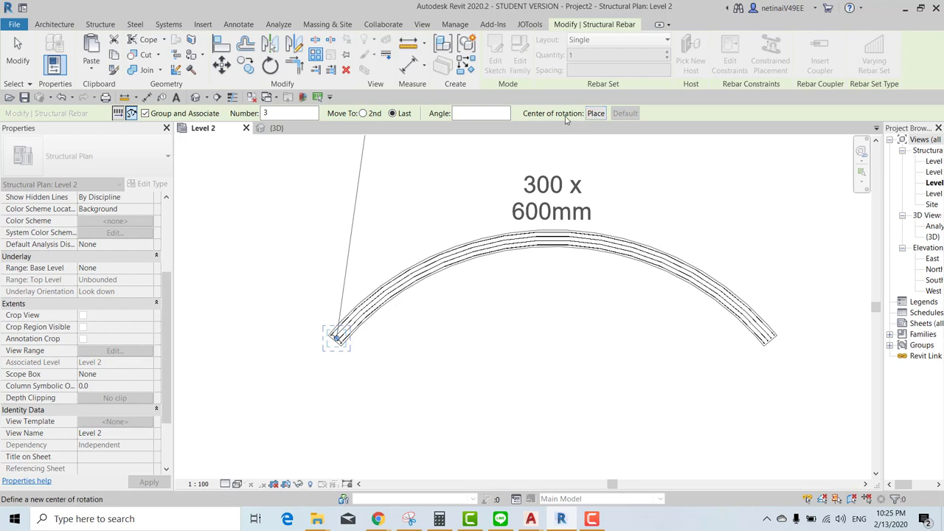
pyautogui.click(596, 114)
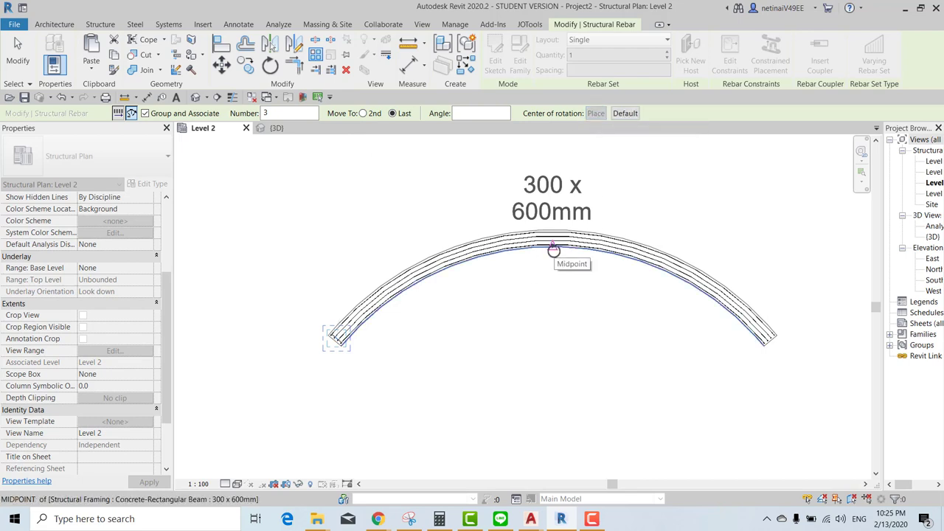
pyautogui.scroll(-1, 553, 251)
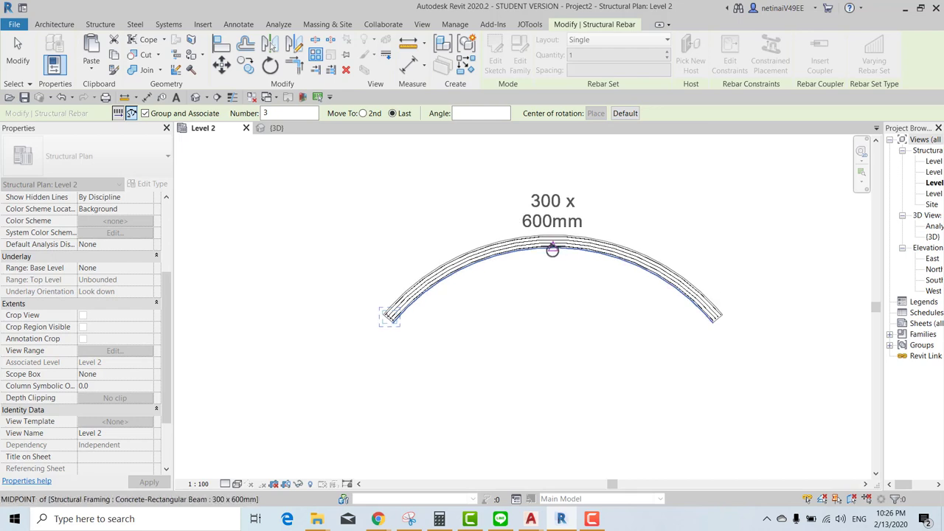
pyautogui.press('s')
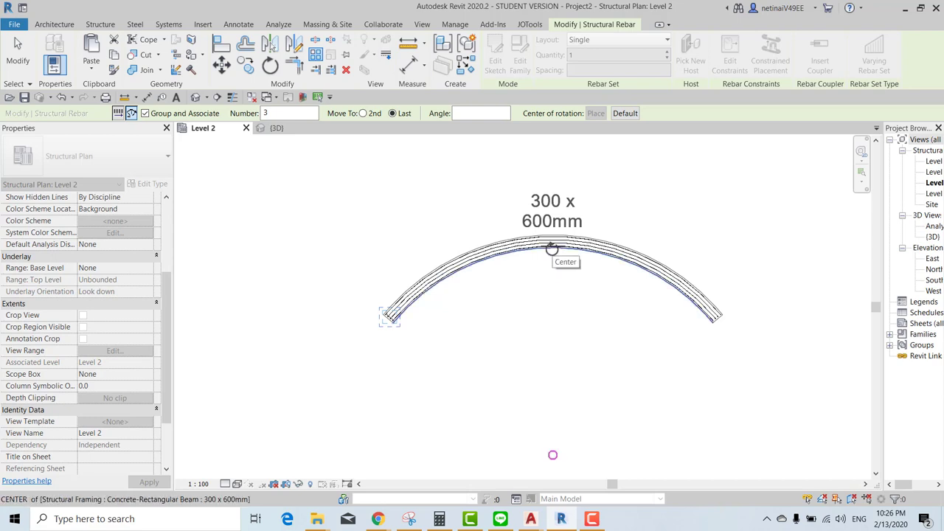
pyautogui.click(553, 249)
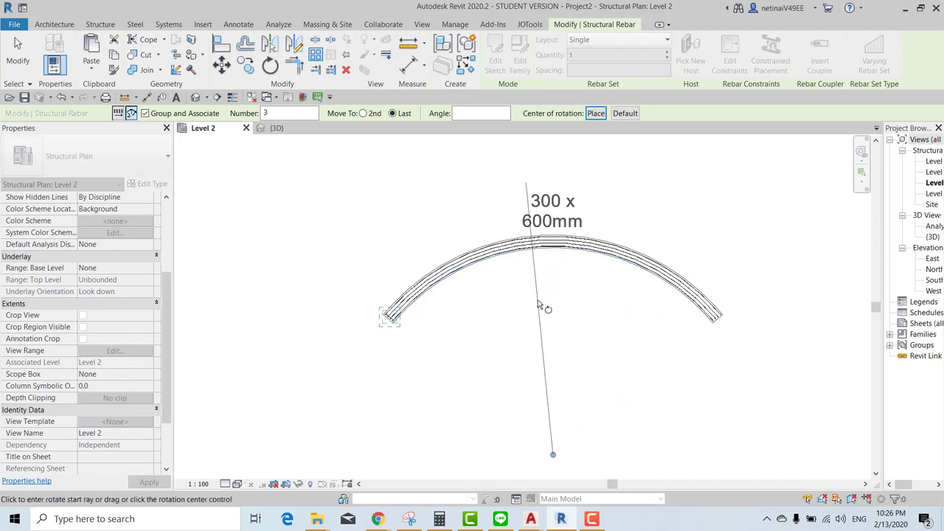
# Sweep the array from the stirrup's end to the beam's far end with a count of 30
pyautogui.scroll(2, 433, 306)
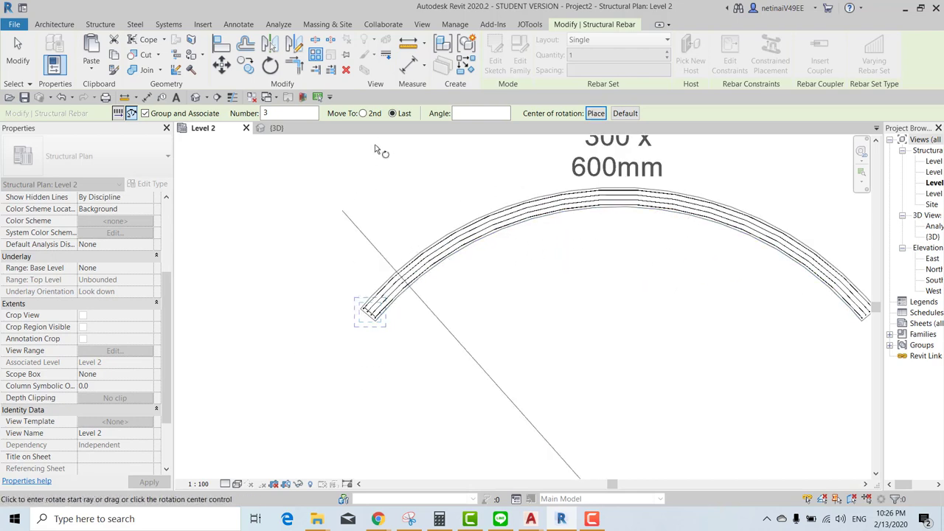
pyautogui.scroll(3, 360, 309)
pyautogui.scroll(3, 362, 307)
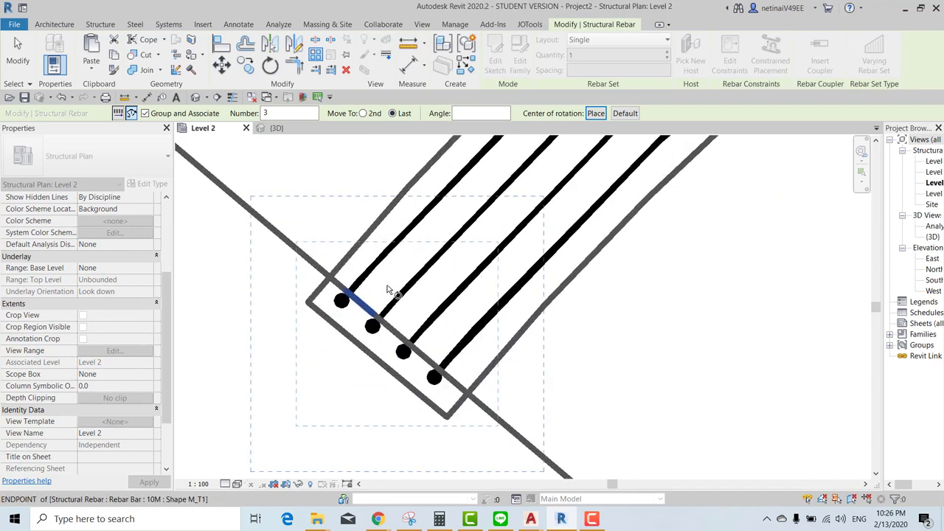
pyautogui.scroll(1, 364, 307)
pyautogui.scroll(-2, 365, 310)
pyautogui.scroll(-3, 374, 315)
pyautogui.click(375, 316)
pyautogui.scroll(-3, 373, 314)
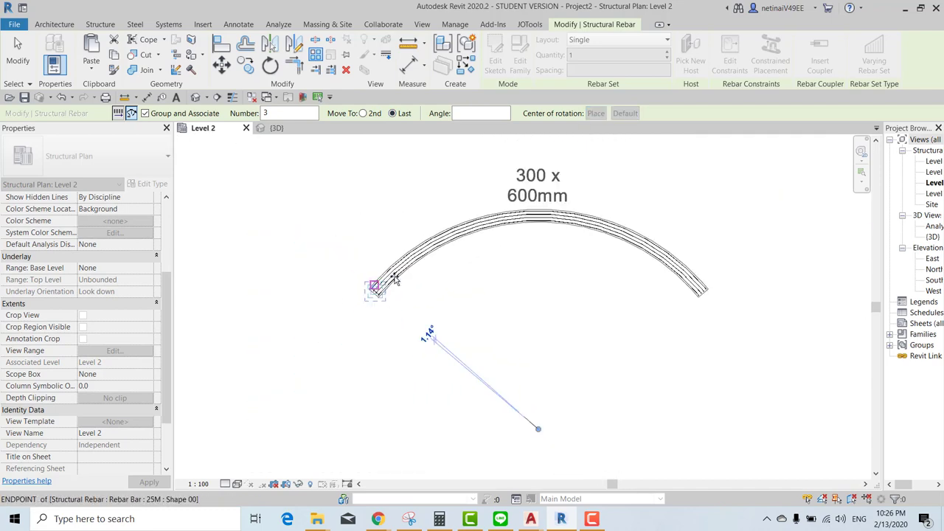
pyautogui.scroll(2, 689, 290)
pyautogui.scroll(2, 727, 281)
pyautogui.scroll(1, 742, 299)
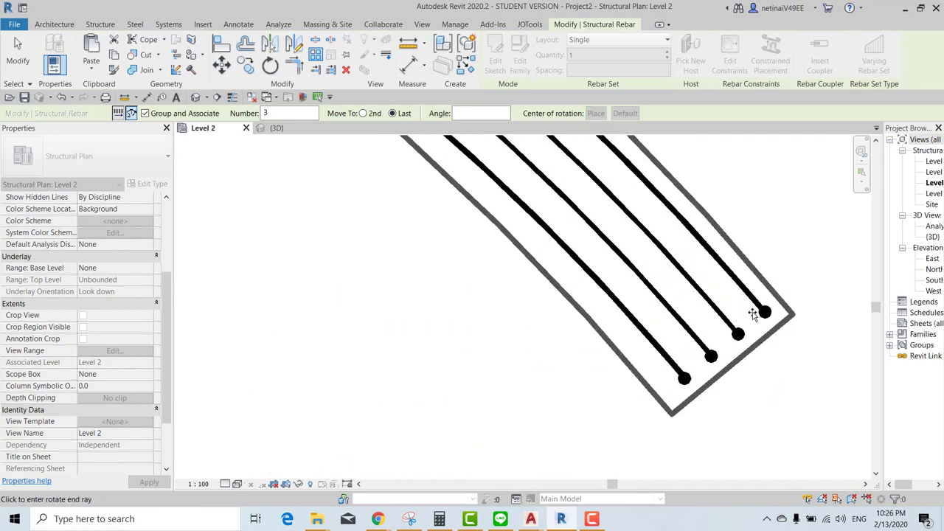
pyautogui.scroll(2, 752, 312)
pyautogui.scroll(-2, 752, 312)
pyautogui.click(745, 310)
pyautogui.scroll(-2, 736, 258)
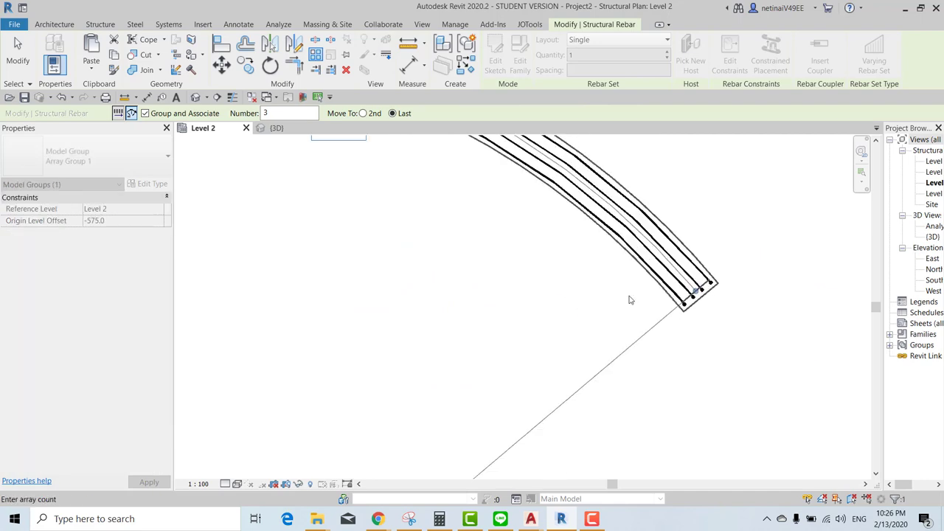
pyautogui.scroll(-2, 627, 300)
pyautogui.scroll(-2, 603, 296)
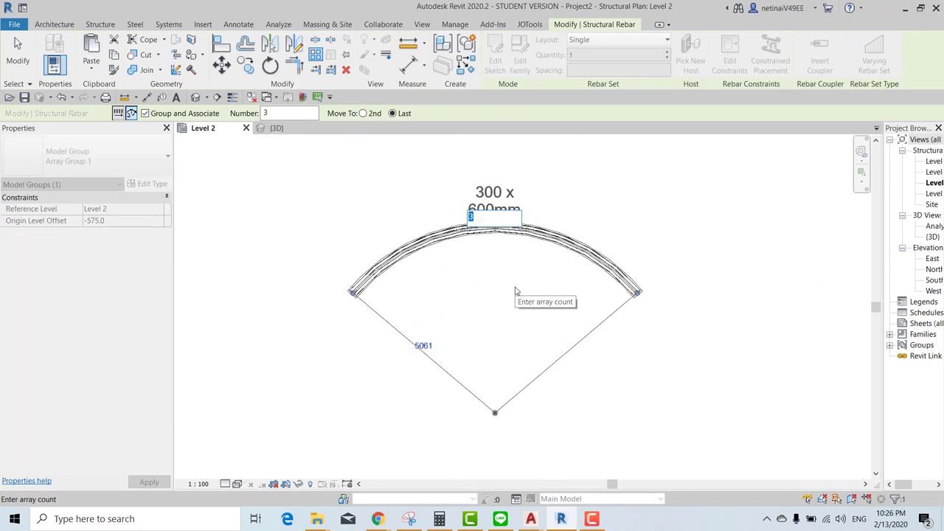
pyautogui.write('0')
pyautogui.press('Return')
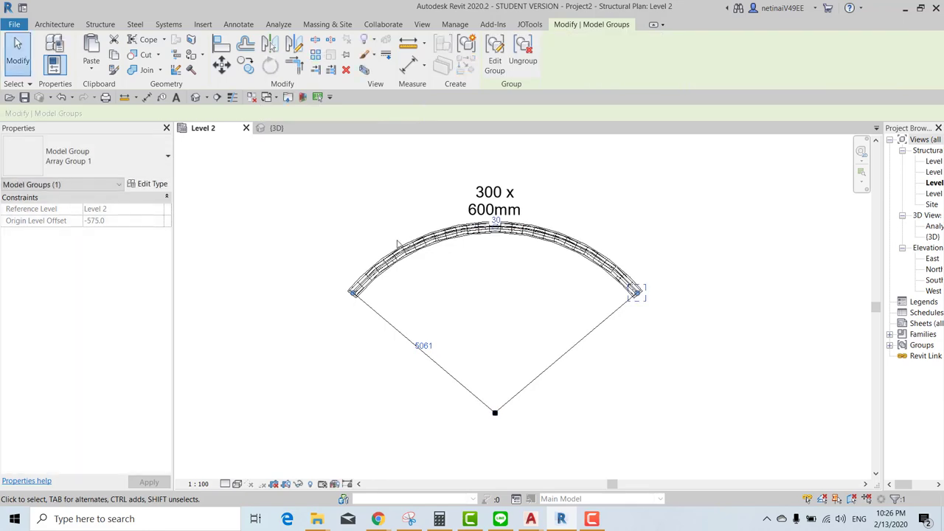
pyautogui.press('Escape')
pyautogui.scroll(3, 332, 303)
pyautogui.scroll(3, 310, 310)
pyautogui.scroll(2, 295, 317)
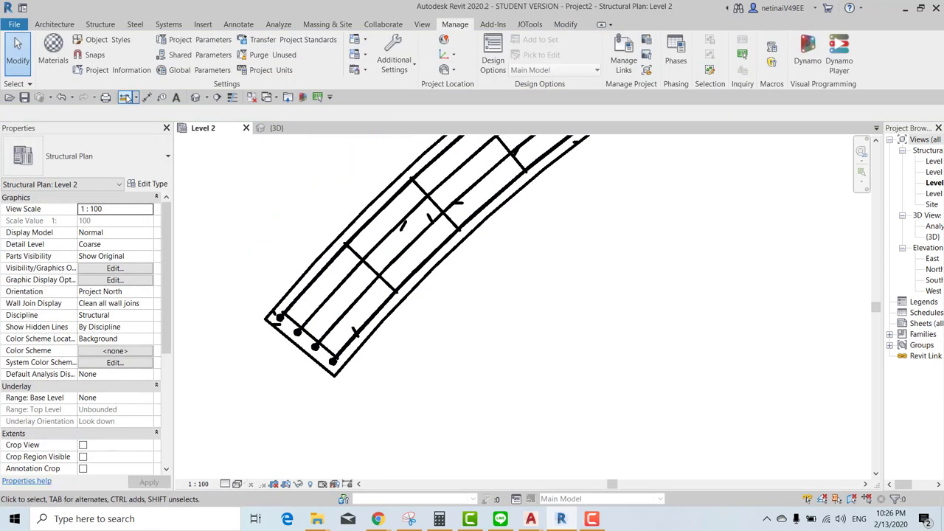
# Measure from a rebar end to check the stirrup spacing
pyautogui.click(127, 98)
pyautogui.click(304, 326)
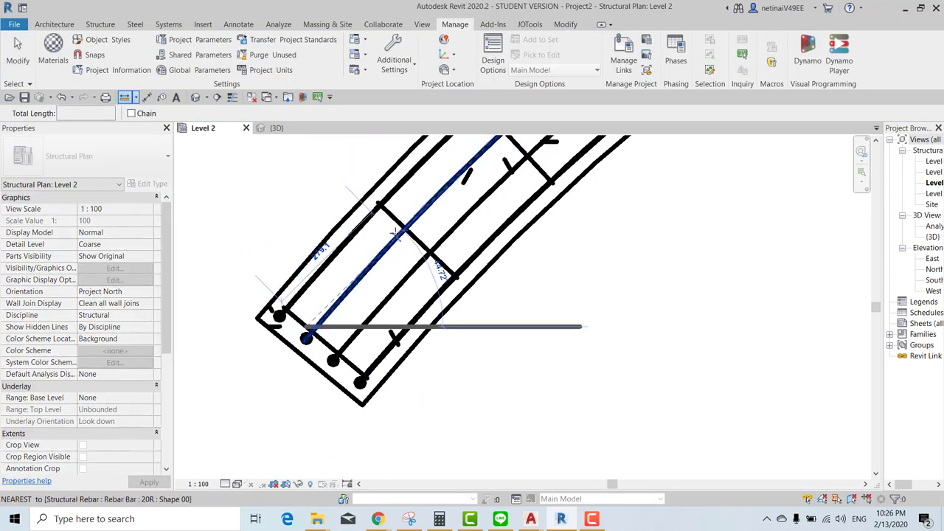
pyautogui.scroll(-3, 336, 233)
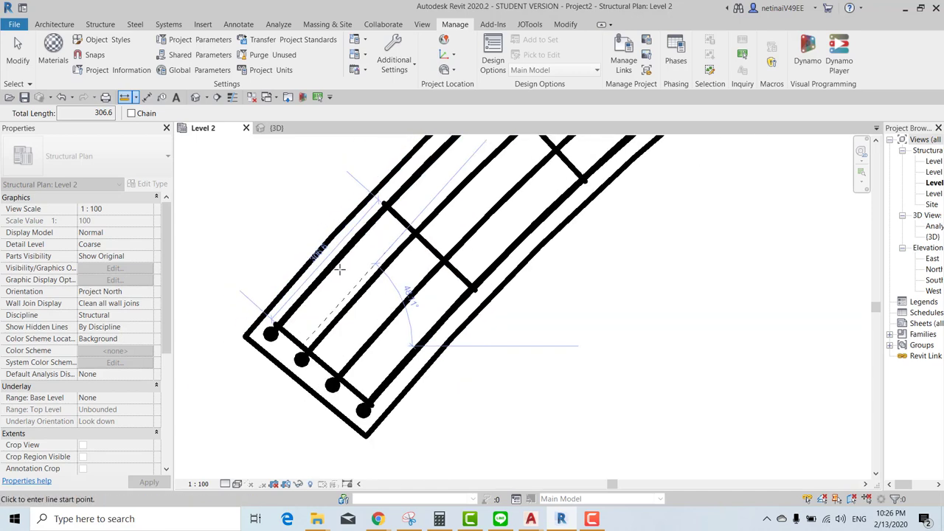
pyautogui.scroll(-3, 335, 233)
pyautogui.scroll(-2, 335, 232)
pyautogui.press('Escape')
pyautogui.scroll(4, 485, 250)
pyautogui.scroll(-2, 486, 249)
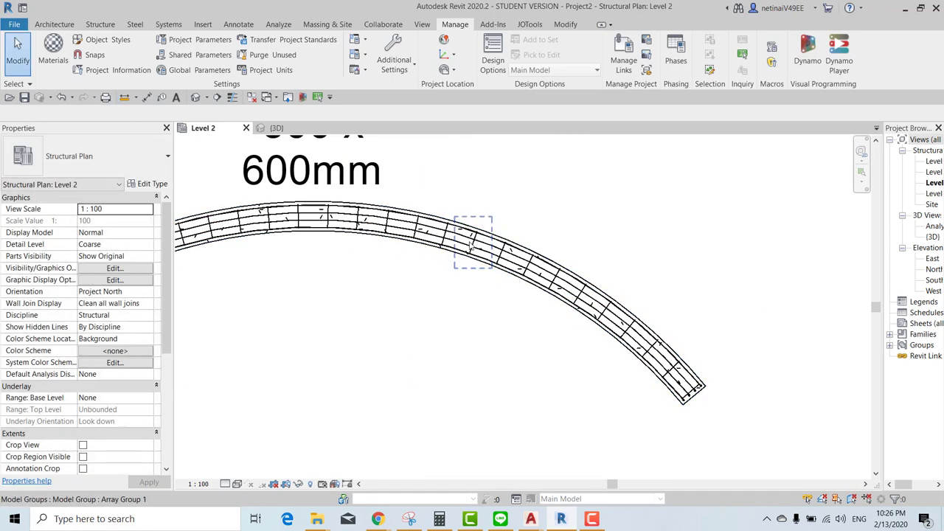
# Check Array Group 1's count and measure the roughly 229 gap between adjacent stirrups
pyautogui.click(485, 236)
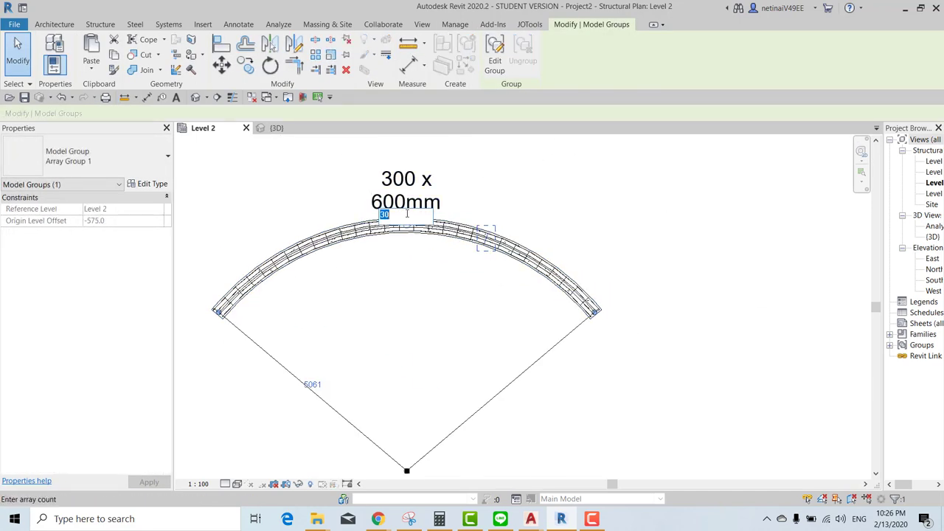
pyautogui.press('Escape')
pyautogui.scroll(2, 285, 327)
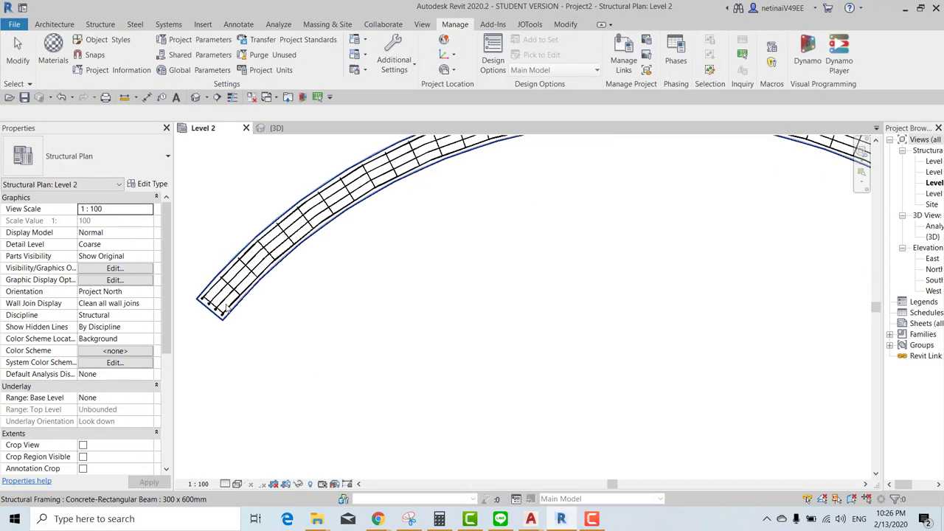
pyautogui.scroll(2, 284, 326)
pyautogui.scroll(2, 258, 312)
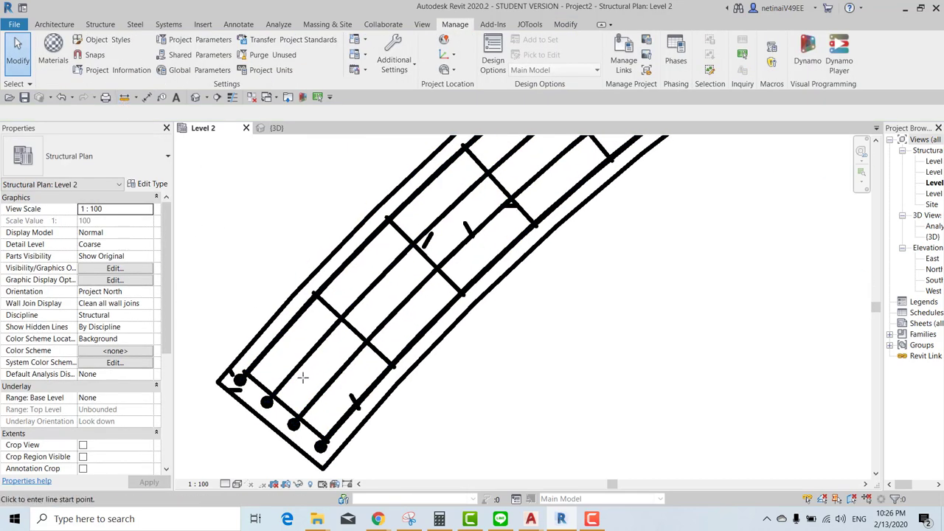
pyautogui.click(260, 383)
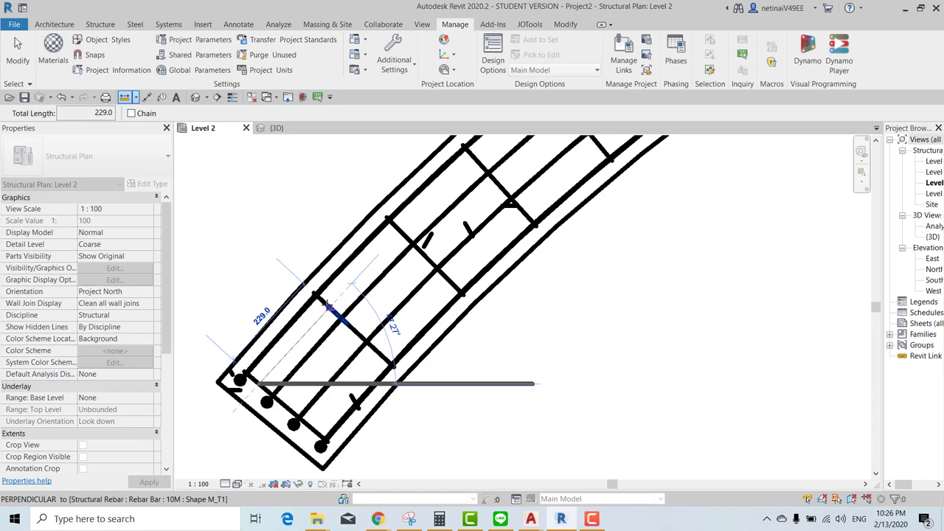
pyautogui.press('Escape')
# Switch to the {3D} view of the curved beam
pyautogui.scroll(-3, 324, 304)
pyautogui.scroll(-3, 410, 305)
pyautogui.scroll(-1, 457, 279)
pyautogui.scroll(-1, 478, 265)
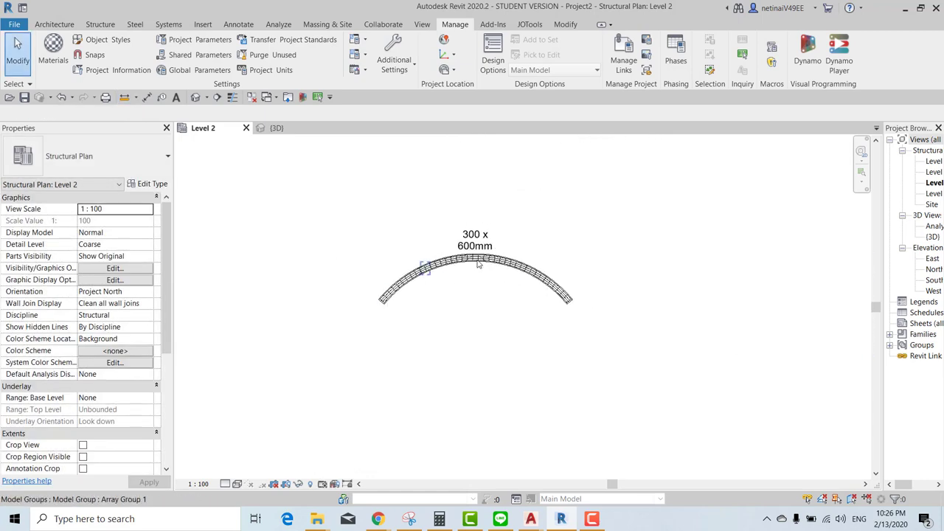
pyautogui.scroll(5, 351, 293)
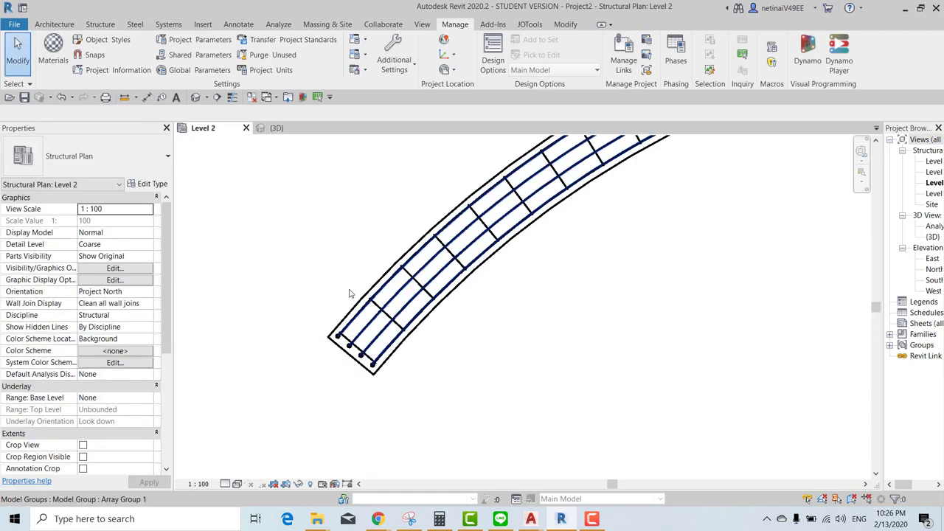
pyautogui.click(277, 128)
pyautogui.scroll(-2, 493, 272)
pyautogui.scroll(-2, 493, 272)
pyautogui.scroll(2, 493, 273)
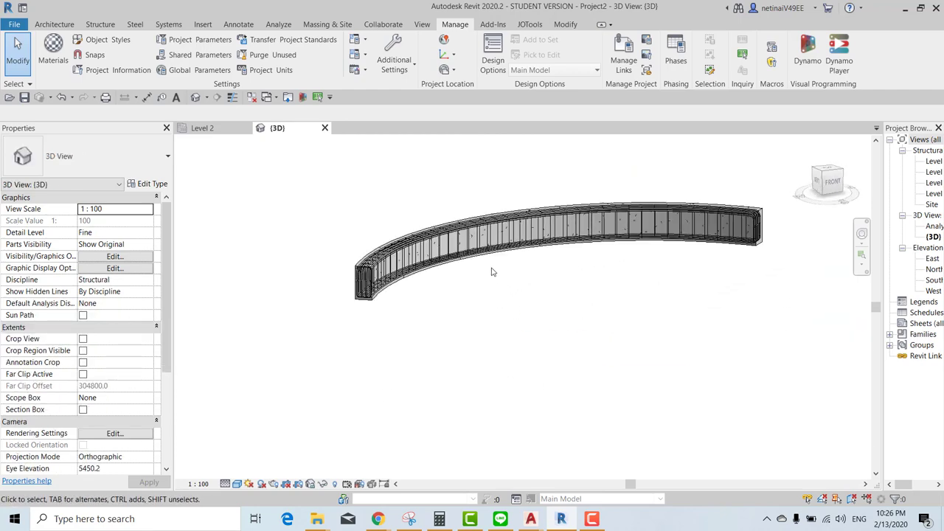
pyautogui.scroll(2, 442, 295)
pyautogui.scroll(2, 398, 421)
pyautogui.scroll(1, 401, 429)
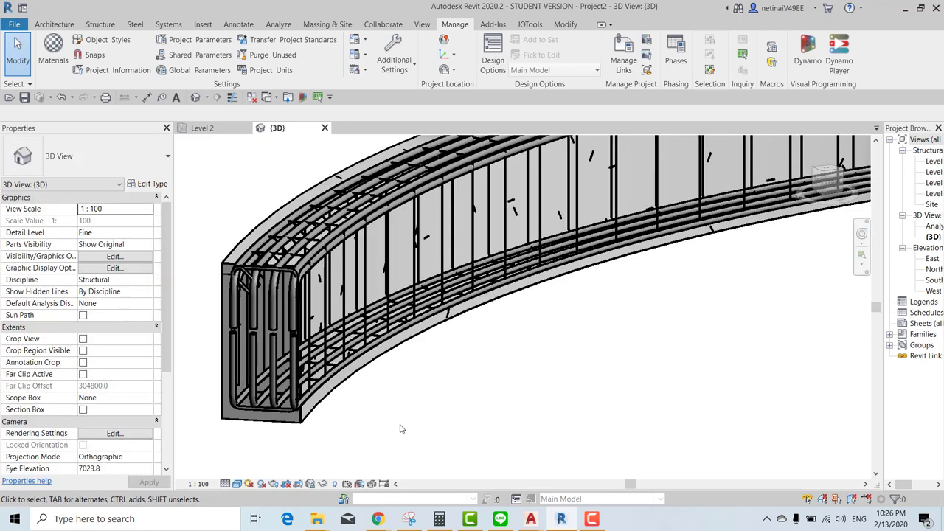
pyautogui.scroll(-2, 400, 429)
pyautogui.scroll(-1, 522, 421)
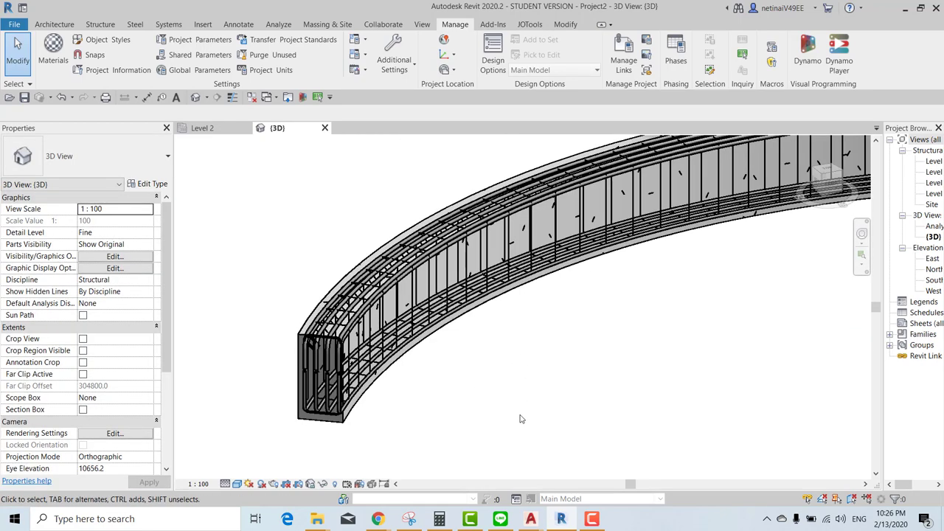